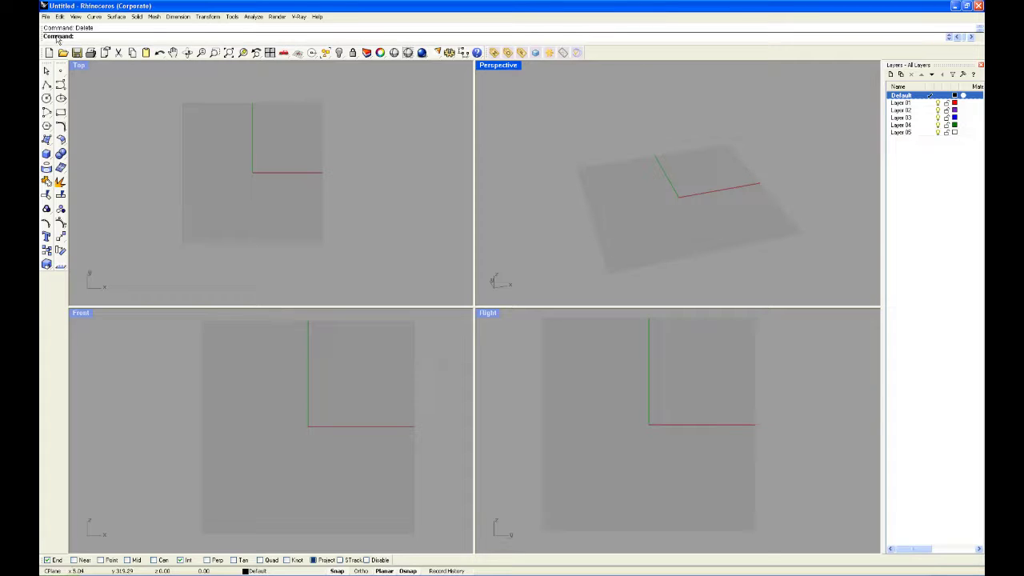
- Draw a four-point interpolated S-curve in the Top view and select it
{"action": "left_click", "coordinate": [60, 85]}
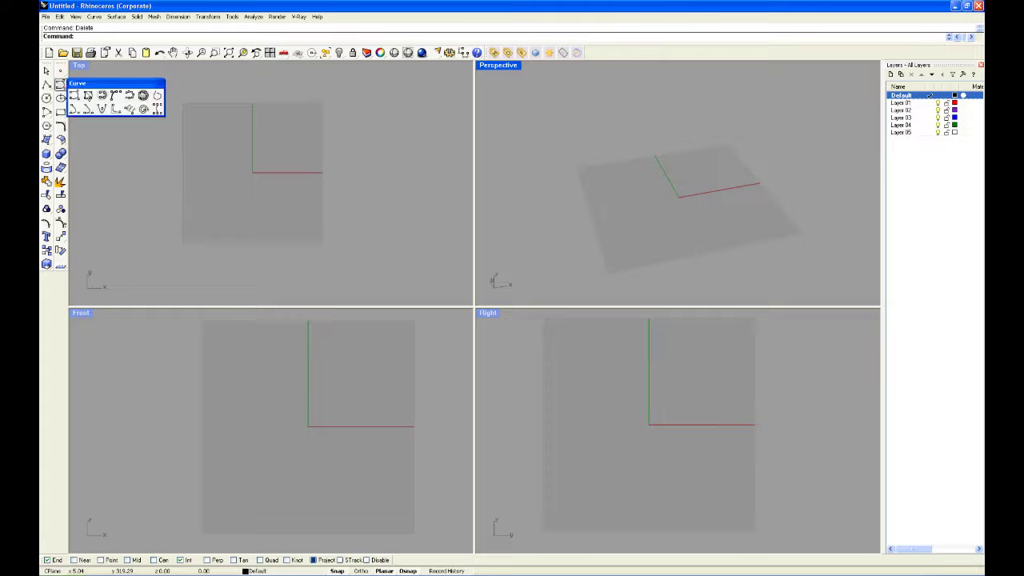
{"action": "left_click", "coordinate": [85, 94]}
{"action": "left_click", "coordinate": [236, 117]}
{"action": "left_click", "coordinate": [253, 146]}
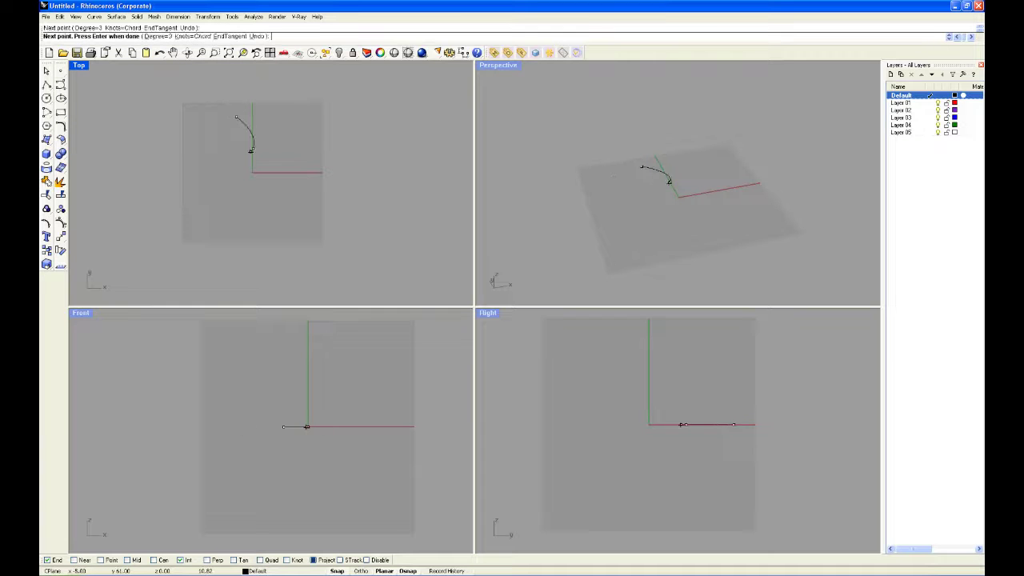
{"action": "left_click", "coordinate": [224, 180]}
{"action": "left_click", "coordinate": [259, 219]}
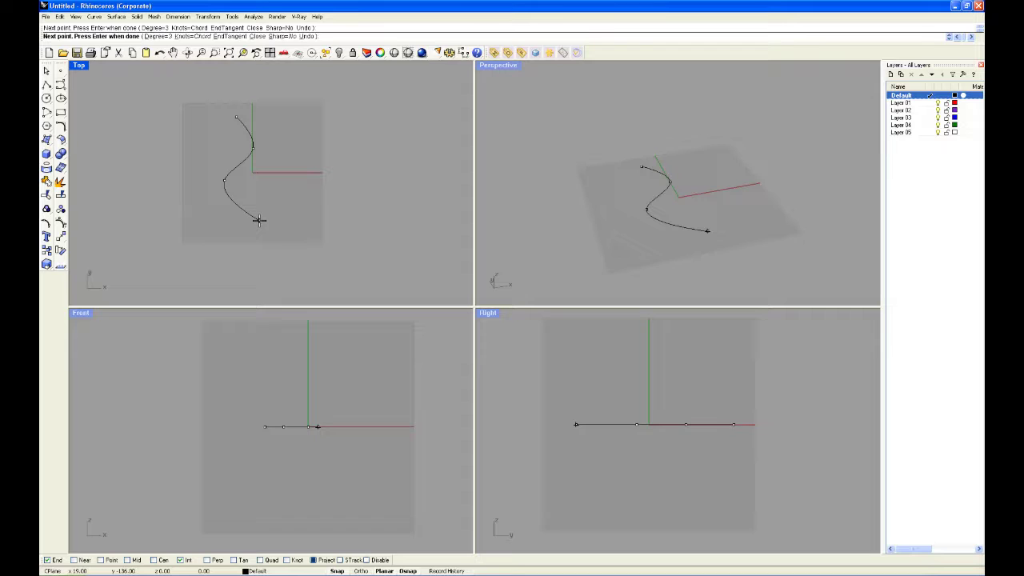
{"action": "key", "text": "Return"}
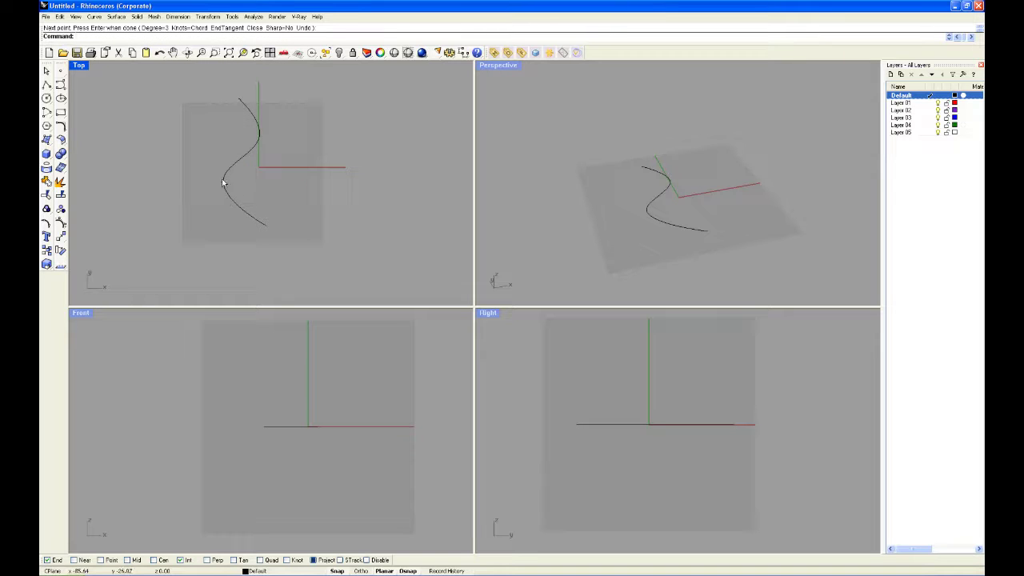
{"action": "left_click", "coordinate": [657, 200]}
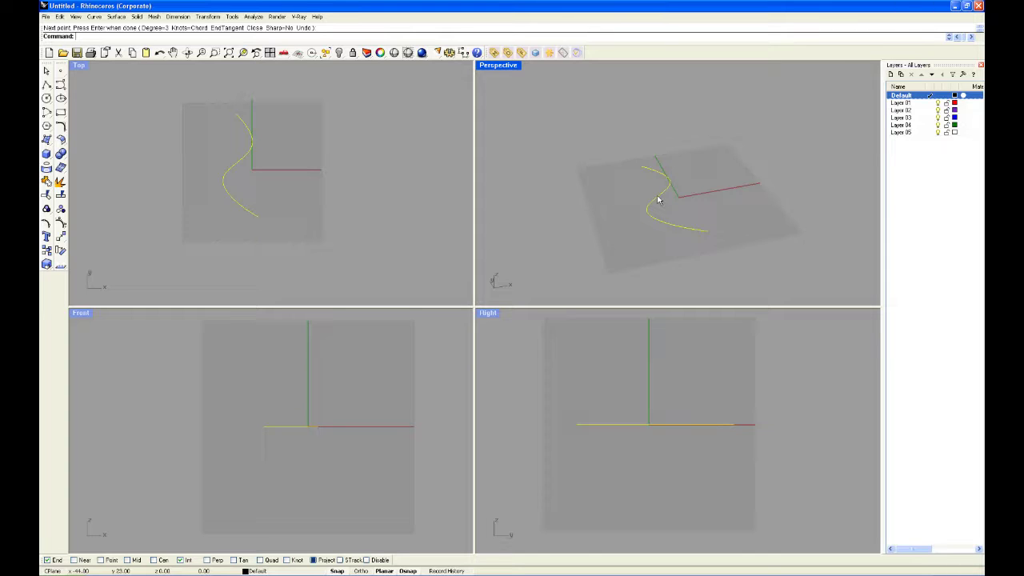
- Extrude the S-curve straight up with ExtrudeCrv into a vertical ribbon surface, then select it
{"action": "type", "text": "ExtrudeCrv"}
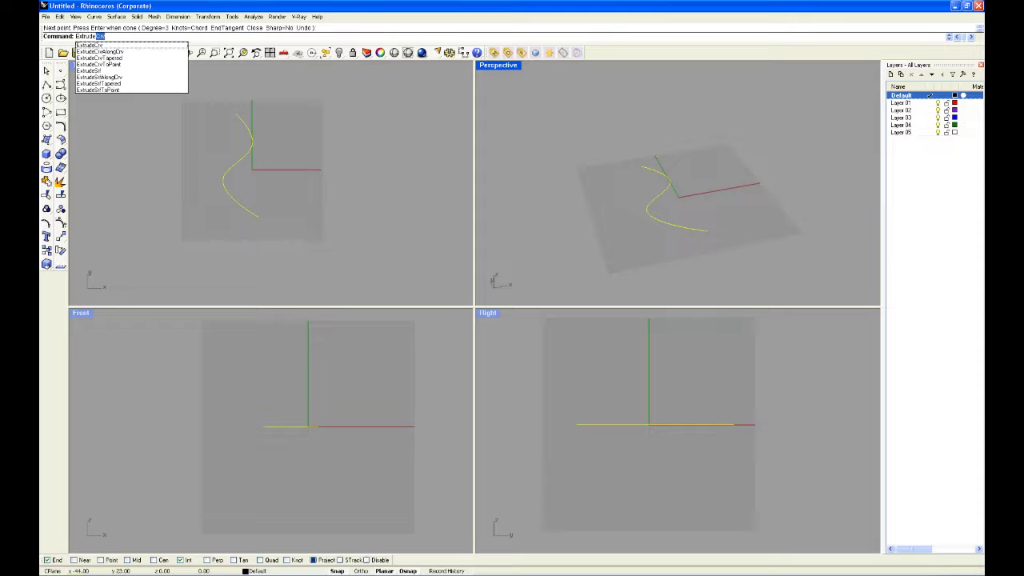
{"action": "key", "text": "Return"}
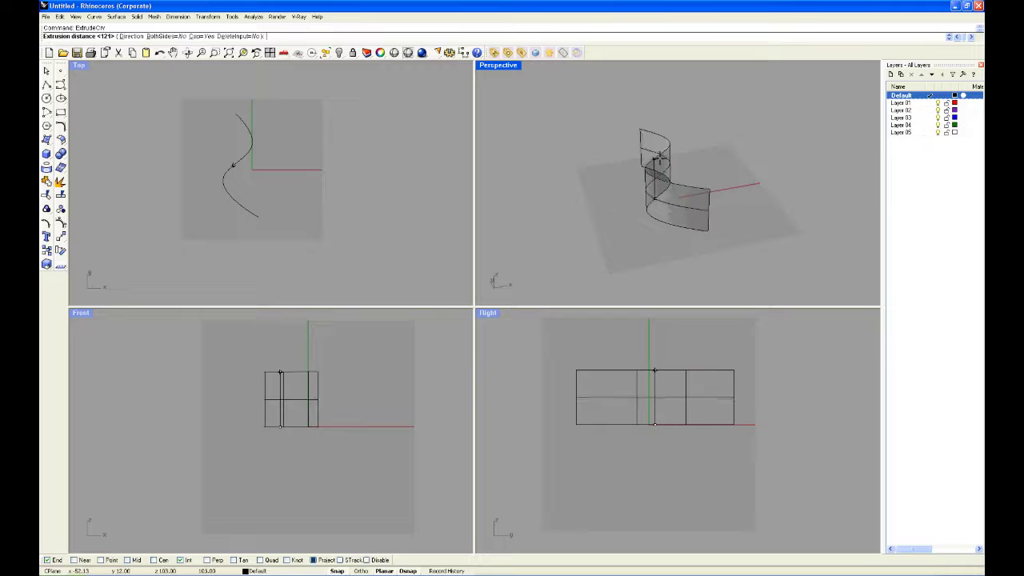
{"action": "left_click", "coordinate": [658, 168]}
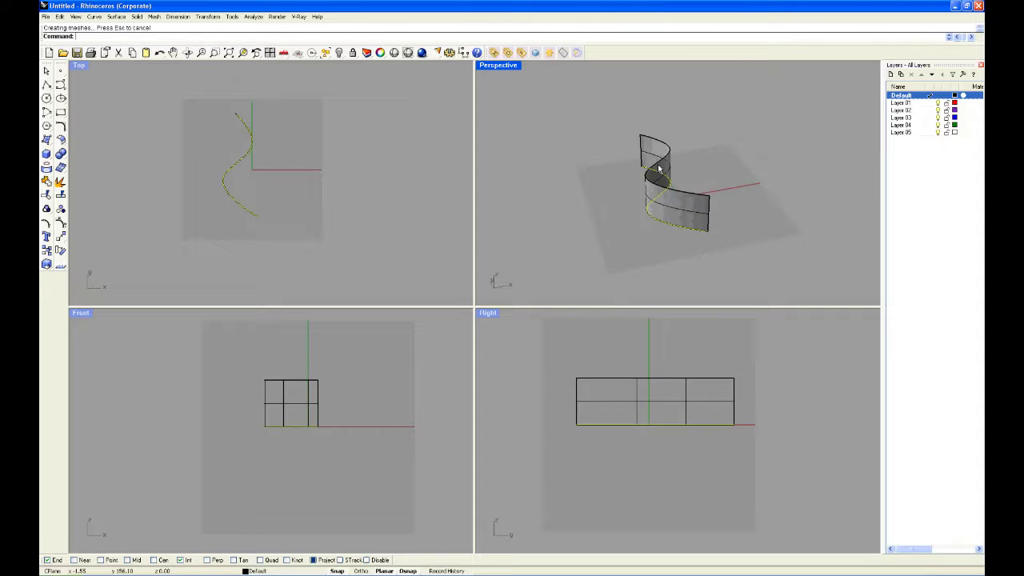
{"action": "right_click_drag", "start_coordinate": [598, 192], "coordinate": [640, 172]}
{"action": "left_click", "coordinate": [640, 172]}
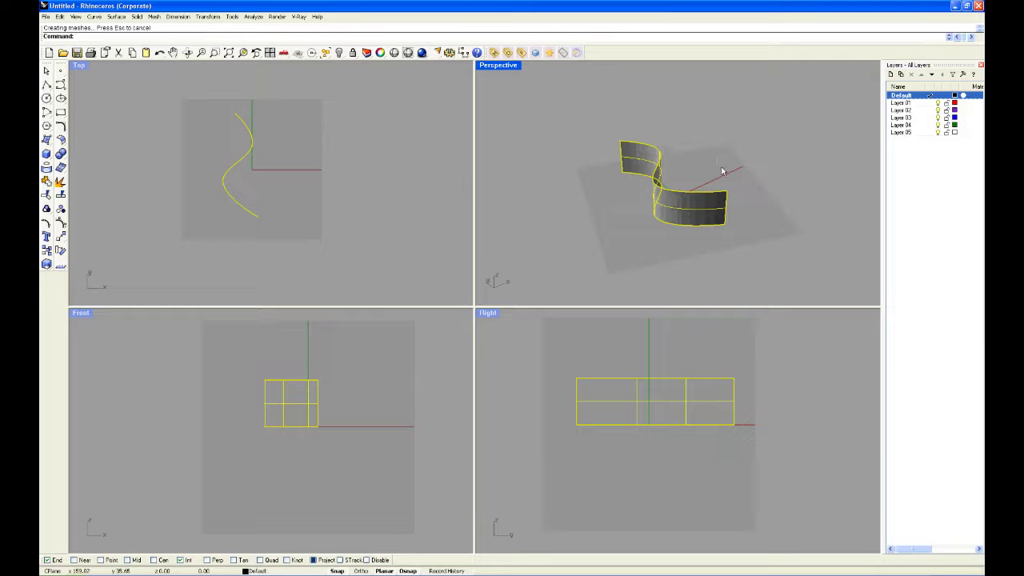
{"action": "right_click_drag", "start_coordinate": [764, 205], "coordinate": [745, 205]}
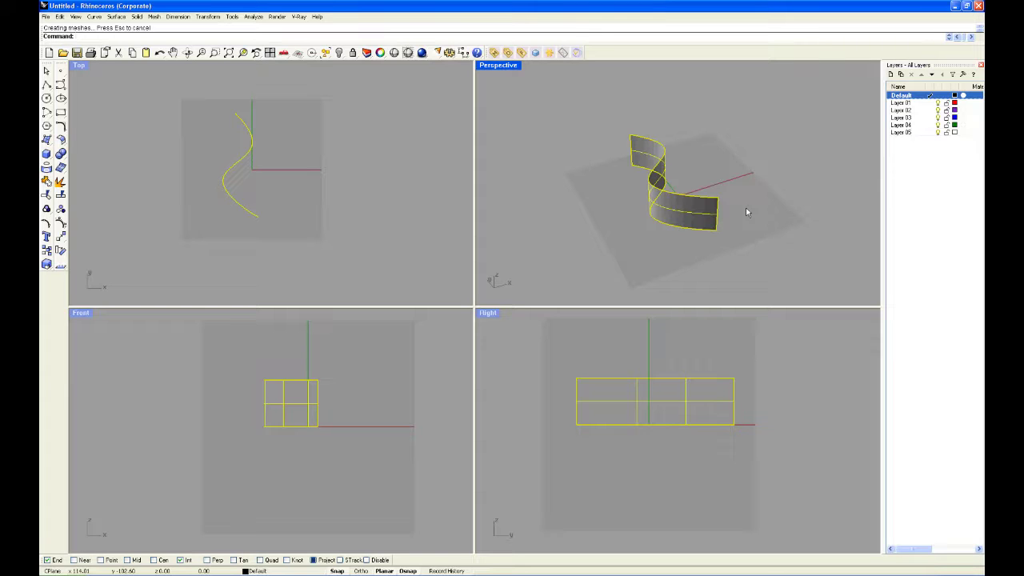
{"action": "type", "text": "Extrude"}
{"action": "key", "text": "Down"}
{"action": "key", "text": "Down"}
{"action": "key", "text": "Down"}
{"action": "key", "text": "Down"}
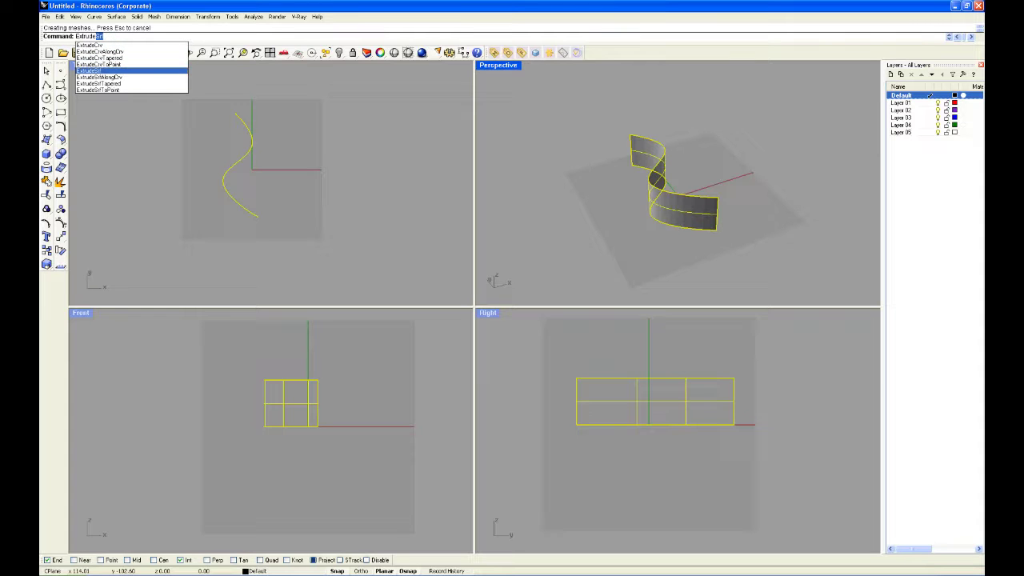
{"action": "key", "text": "Return"}
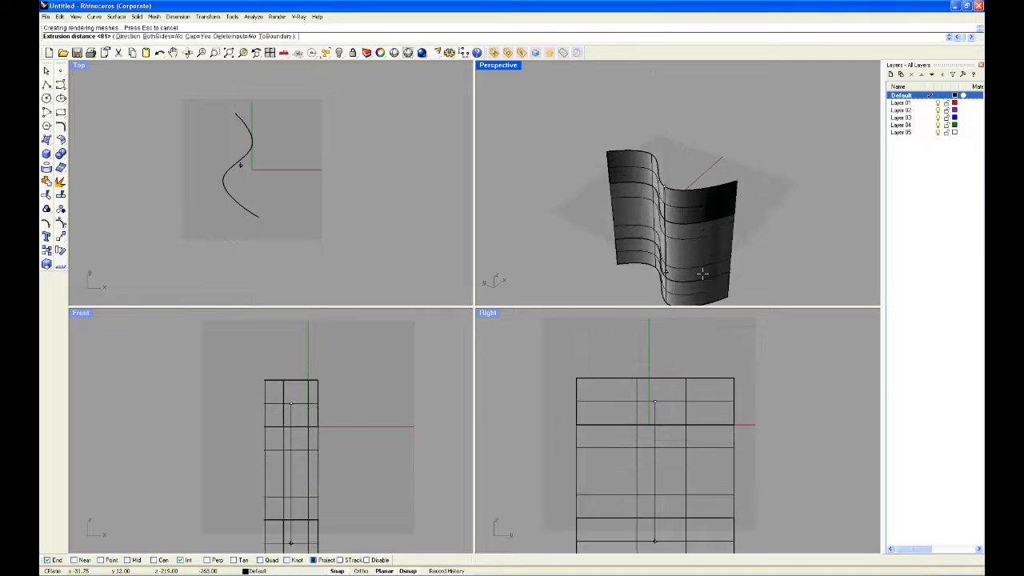
{"action": "left_click", "coordinate": [703, 154]}
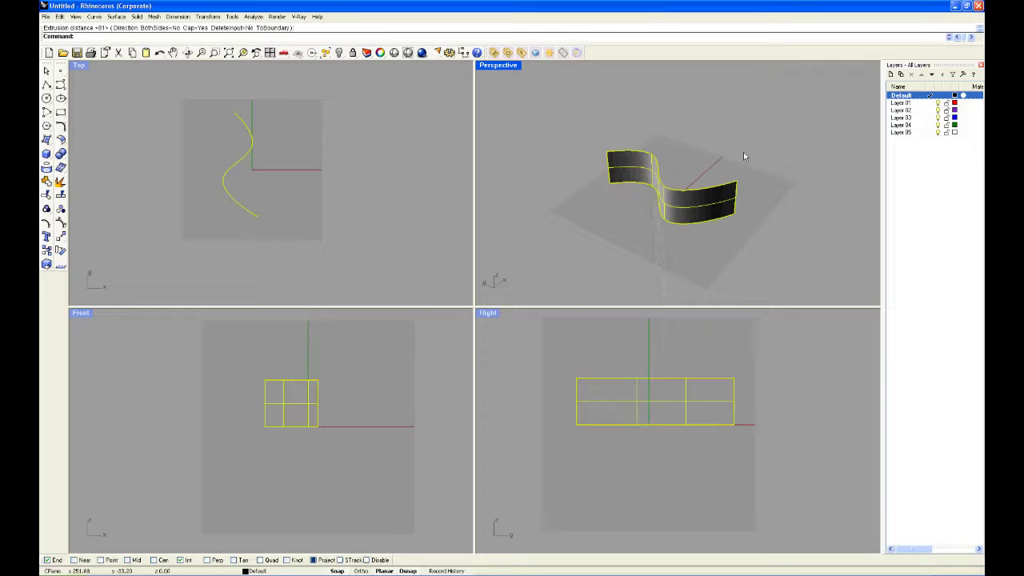
{"action": "right_click_drag", "start_coordinate": [700, 153], "coordinate": [663, 163]}
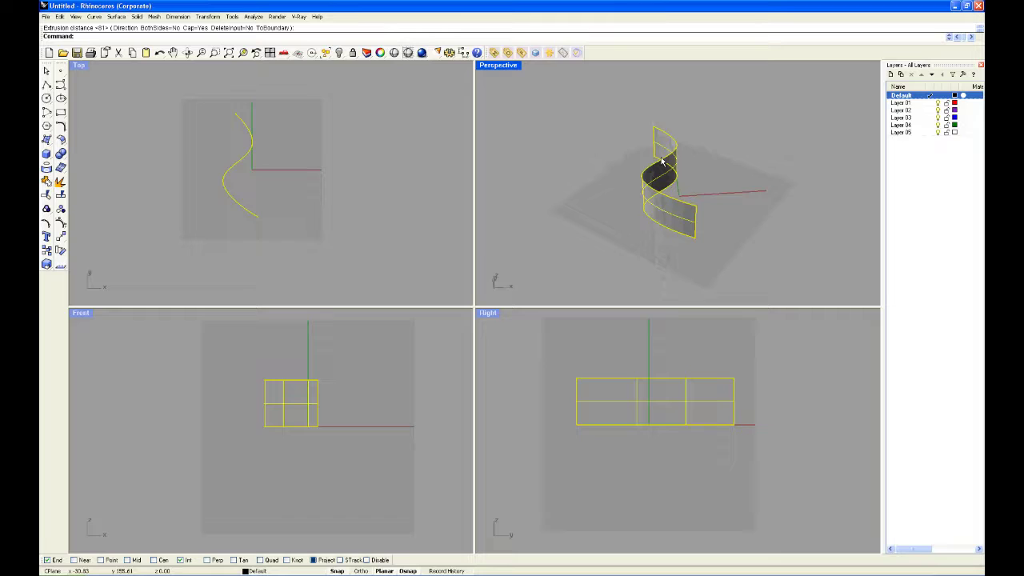
{"action": "left_click", "coordinate": [573, 345]}
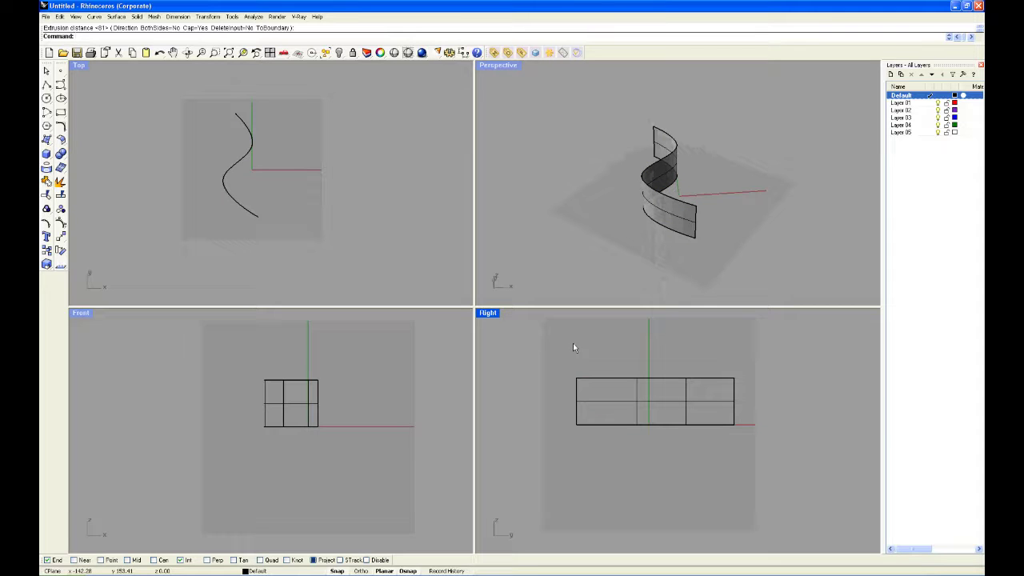
- Extrude the S-shaped surface sideways with ExtrudeSrf into a thick, capped solid wall
{"action": "type", "text": "Extrude"}
{"action": "key", "text": "Down"}
{"action": "key", "text": "Down"}
{"action": "key", "text": "Down"}
{"action": "key", "text": "Down"}
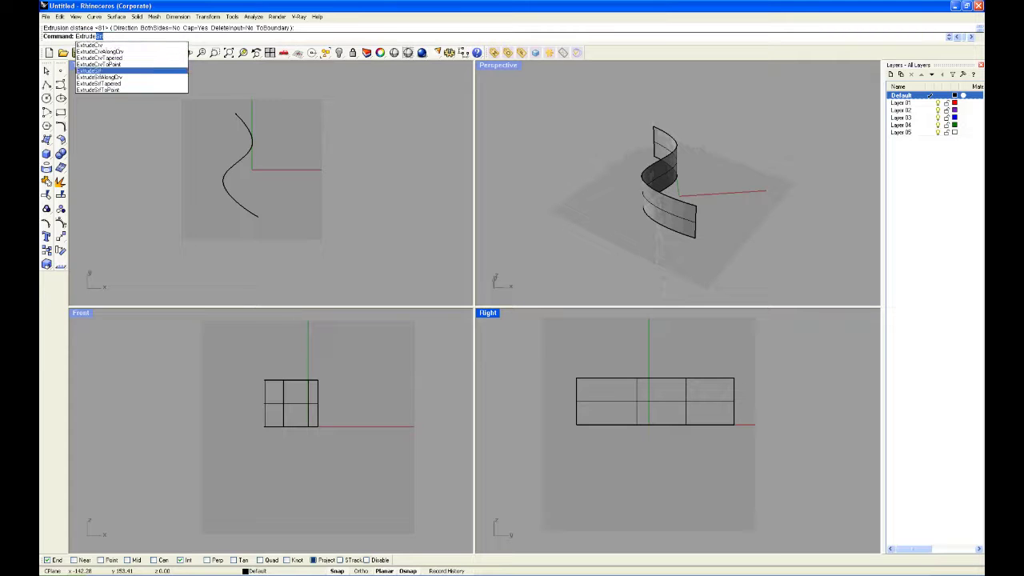
{"action": "key", "text": "Return"}
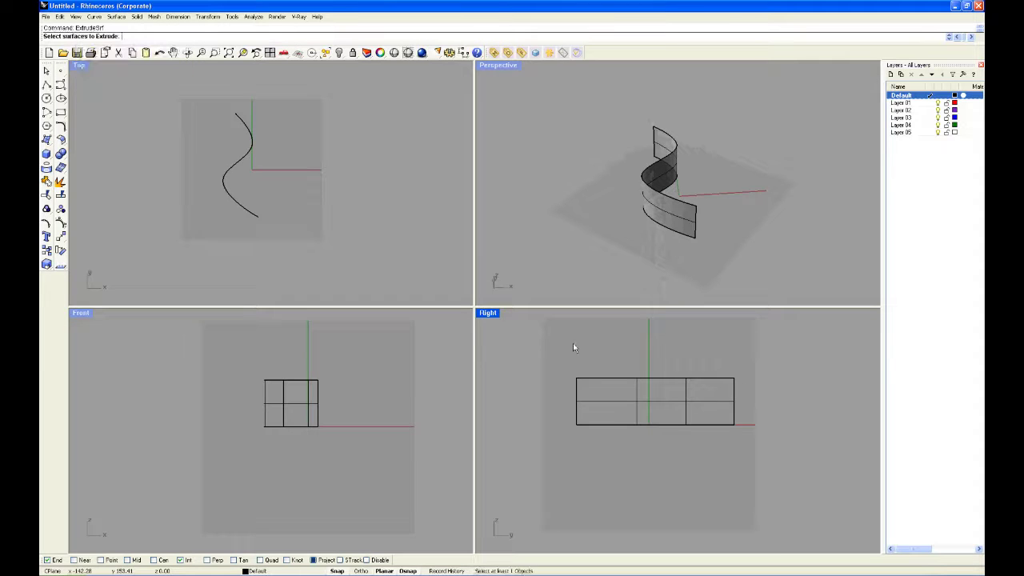
{"action": "left_click", "coordinate": [637, 401]}
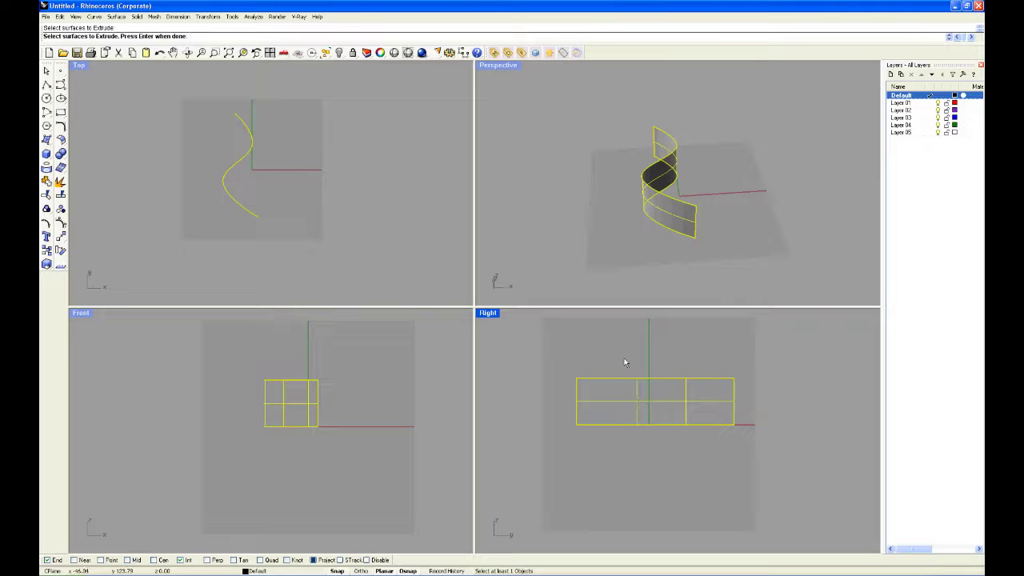
{"action": "key", "text": "Return"}
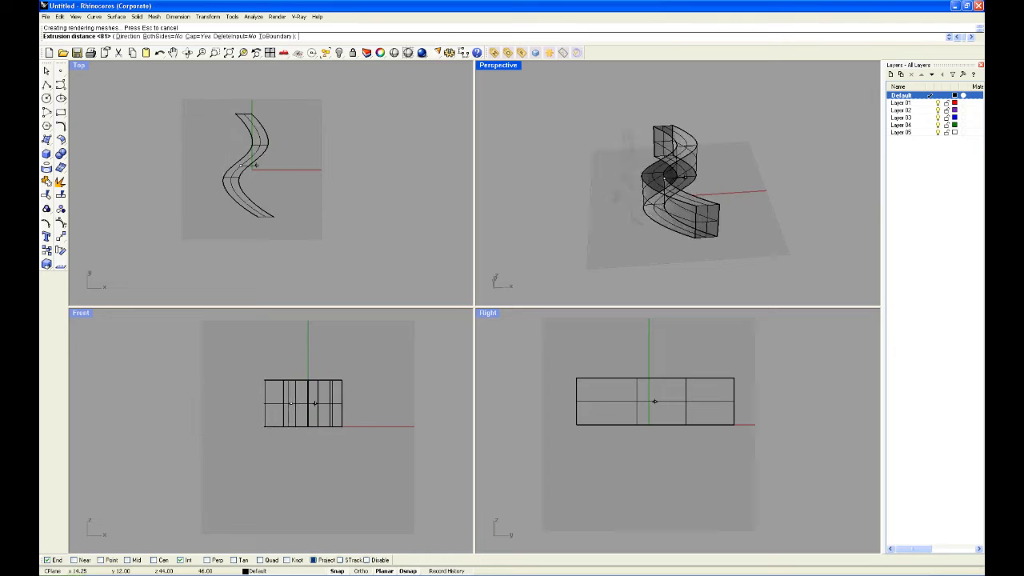
{"action": "left_click", "coordinate": [676, 202]}
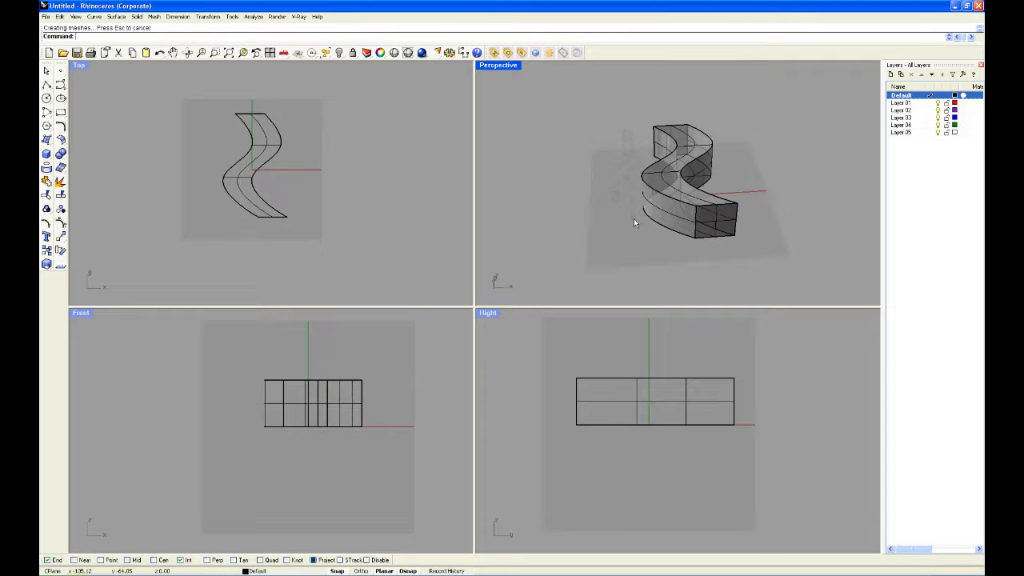
{"action": "right_click_drag", "start_coordinate": [610, 231], "coordinate": [671, 258]}
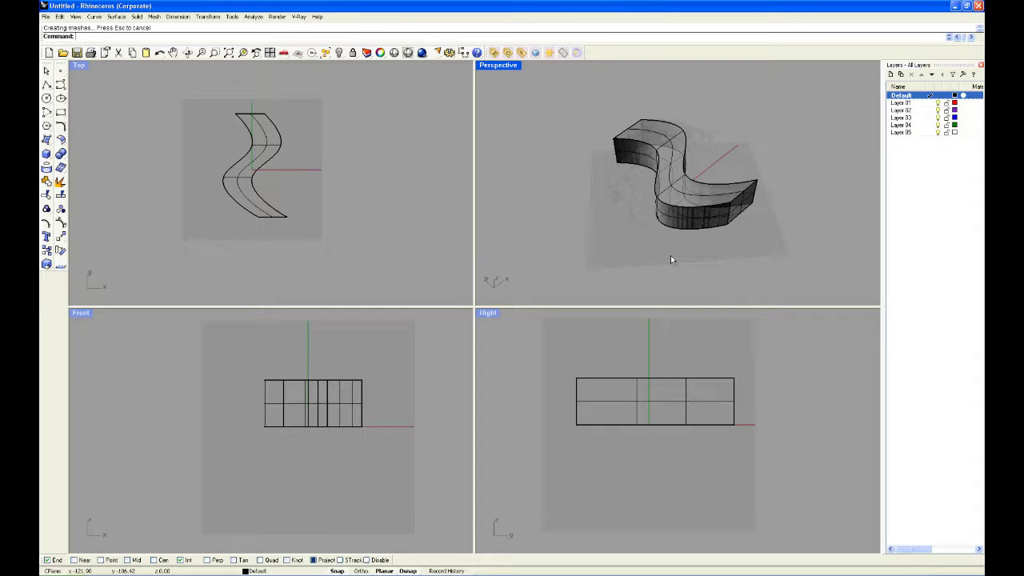
- Move the S-shaped solid aside, then delete the curved surface, the freeform curve and the solid
{"action": "left_click", "coordinate": [672, 176]}
{"action": "left_click_drag", "start_coordinate": [672, 176], "coordinate": [623, 226]}
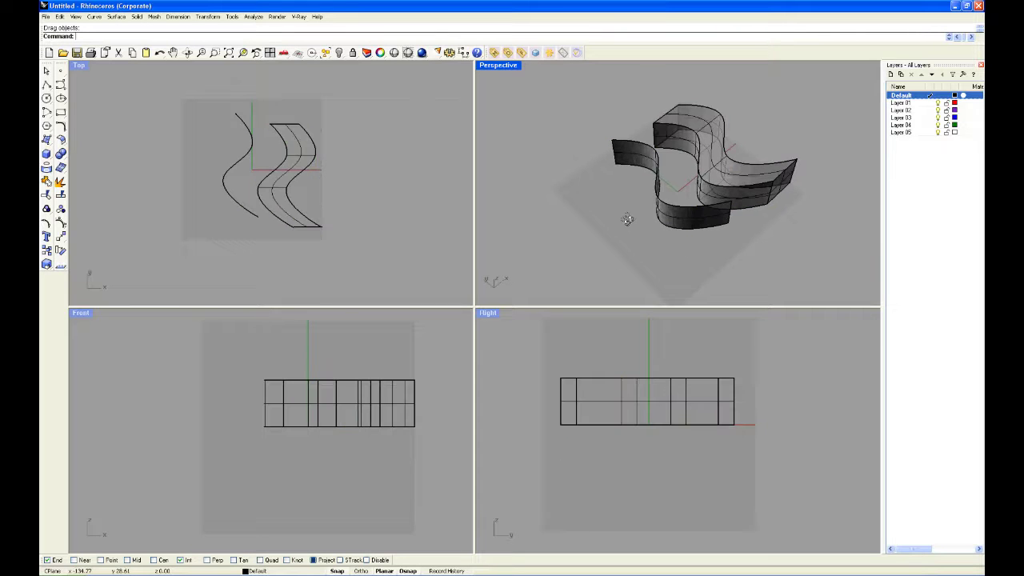
{"action": "left_click", "coordinate": [630, 166]}
{"action": "key", "text": "Delete"}
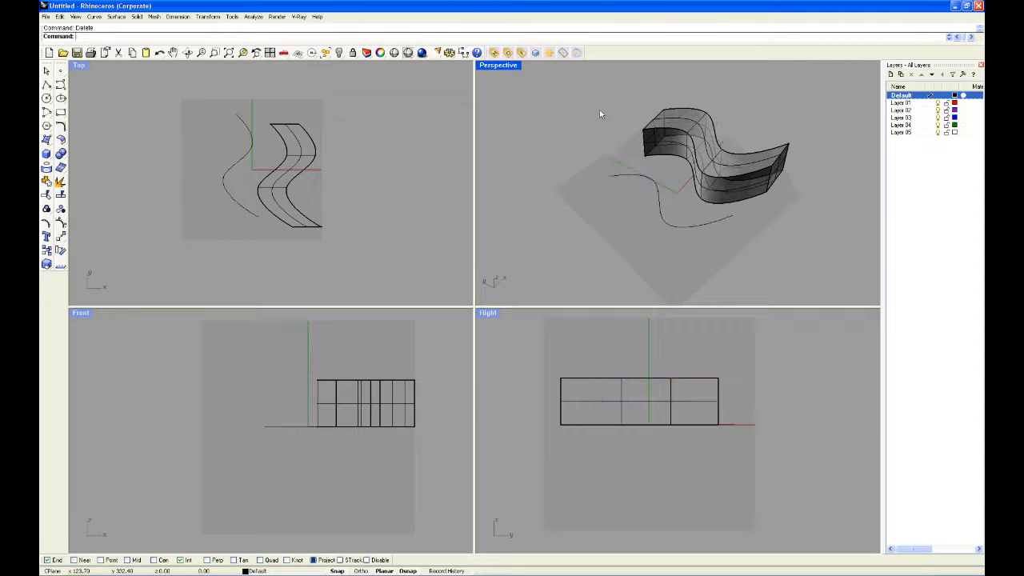
{"action": "left_click", "coordinate": [619, 172]}
{"action": "key", "text": "Delete"}
{"action": "left_click", "coordinate": [665, 168]}
{"action": "key", "text": "Delete"}
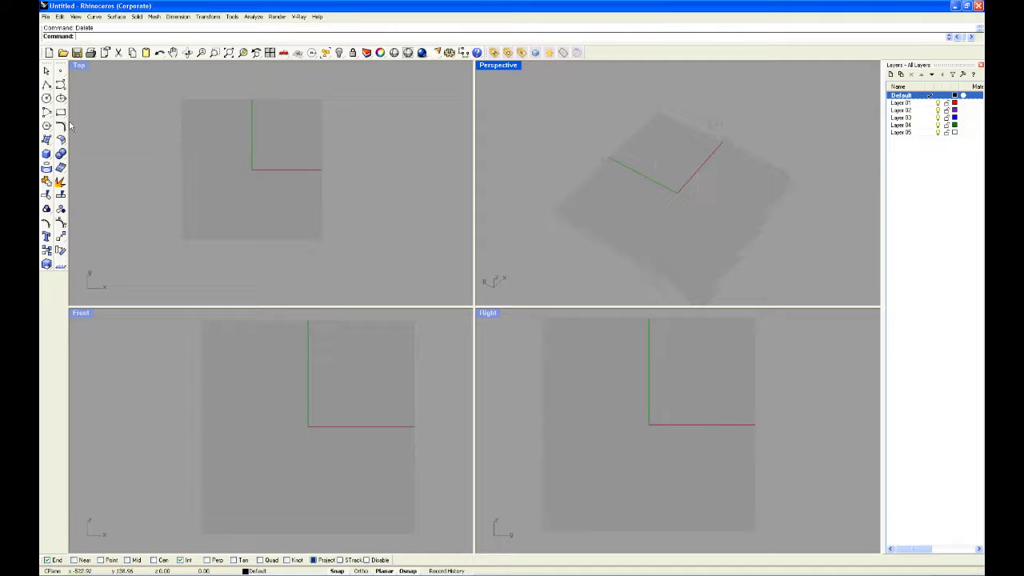
- Draw a tall box from two base corners and a height picked in Perspective
{"action": "left_click", "coordinate": [46, 154]}
{"action": "left_click", "coordinate": [695, 209]}
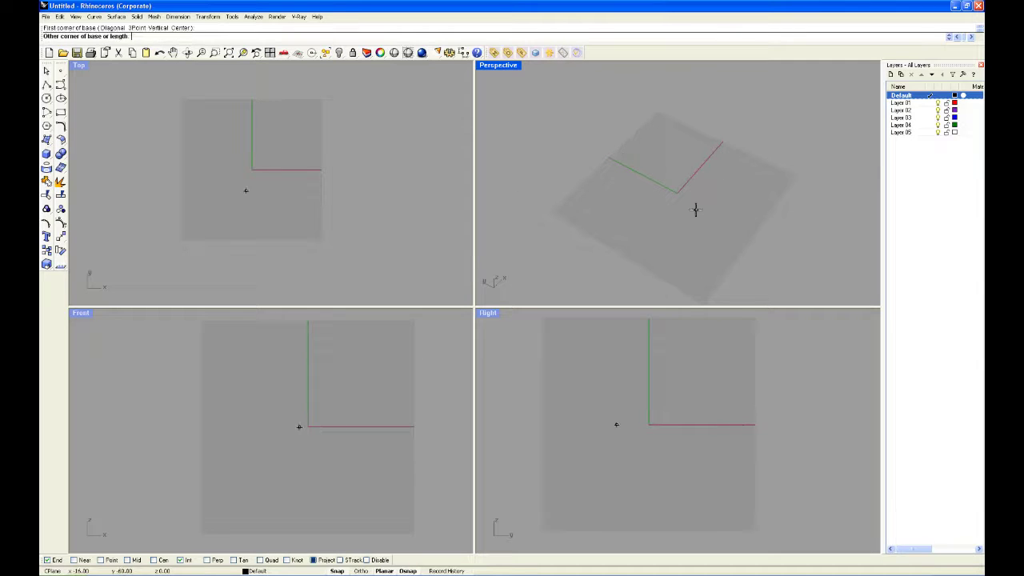
{"action": "left_click", "coordinate": [671, 172]}
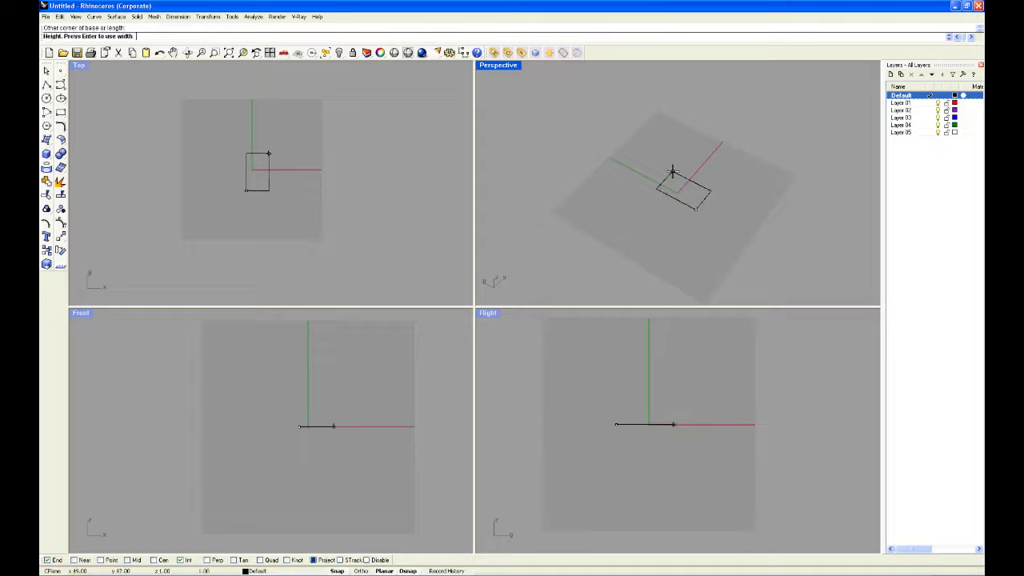
{"action": "left_click", "coordinate": [661, 130]}
{"action": "scroll", "coordinate": [766, 162], "scroll_direction": "up", "scroll_amount": 5}
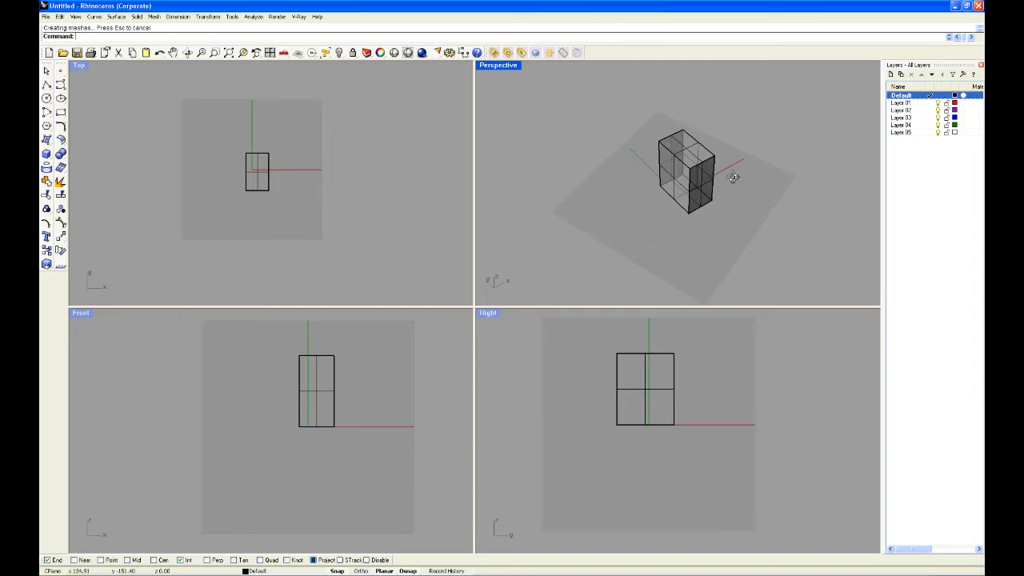
{"action": "scroll", "coordinate": [595, 157], "scroll_direction": "down", "scroll_amount": 2}
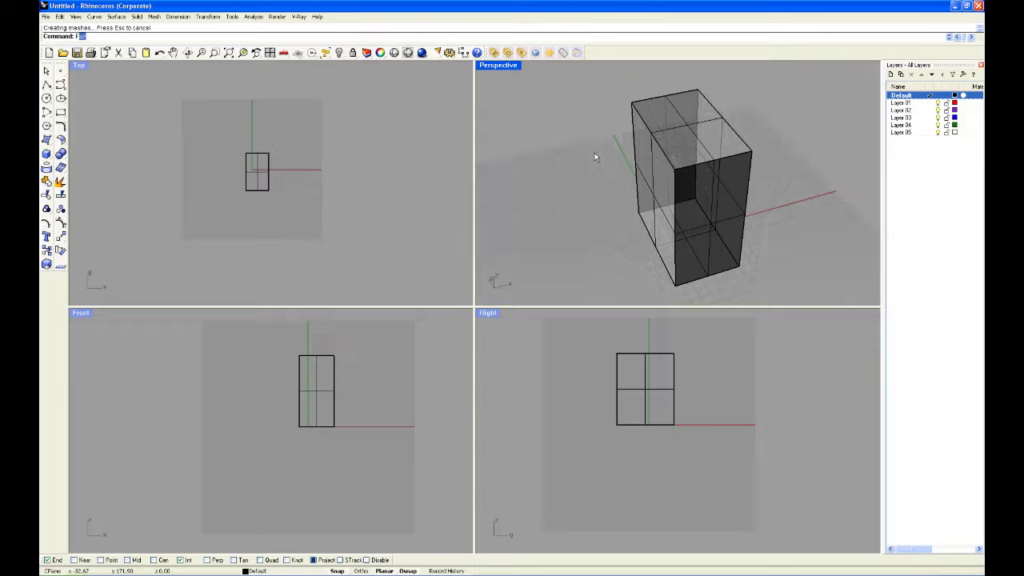
- Start FilletEdge and select one top edge of the box
{"action": "type", "text": "FilletEdge"}
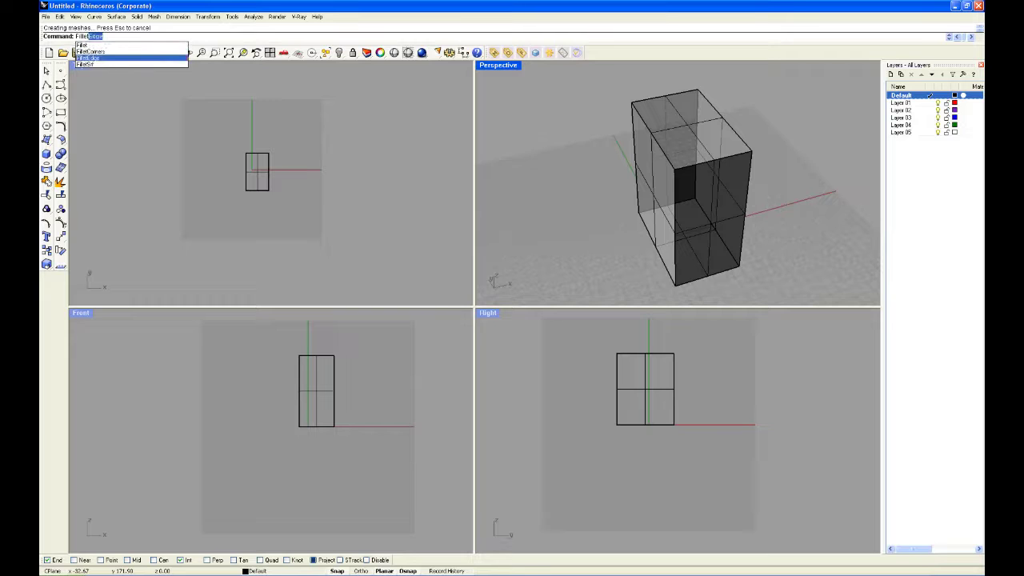
{"action": "key", "text": "Return"}
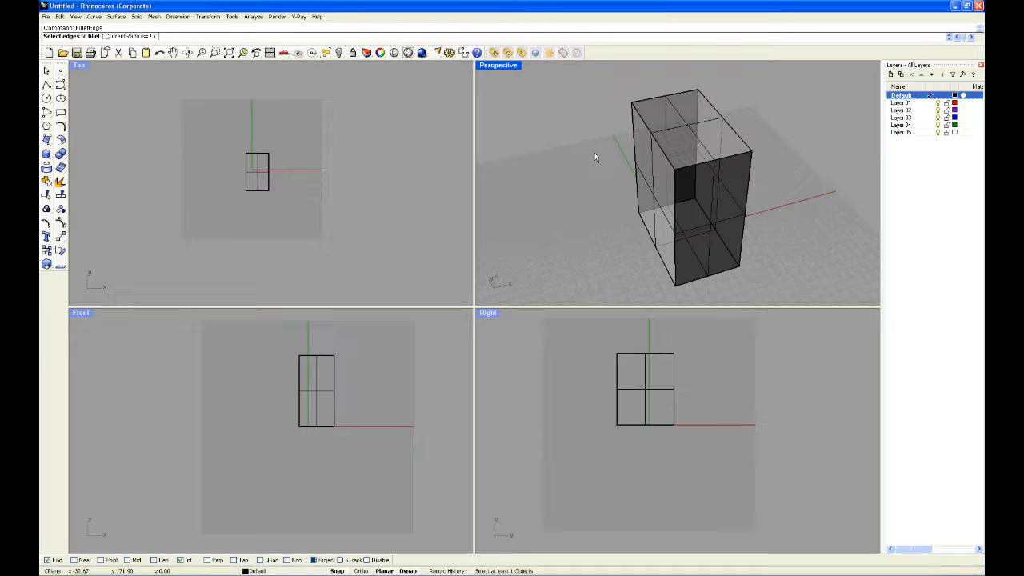
{"action": "left_click", "coordinate": [658, 141]}
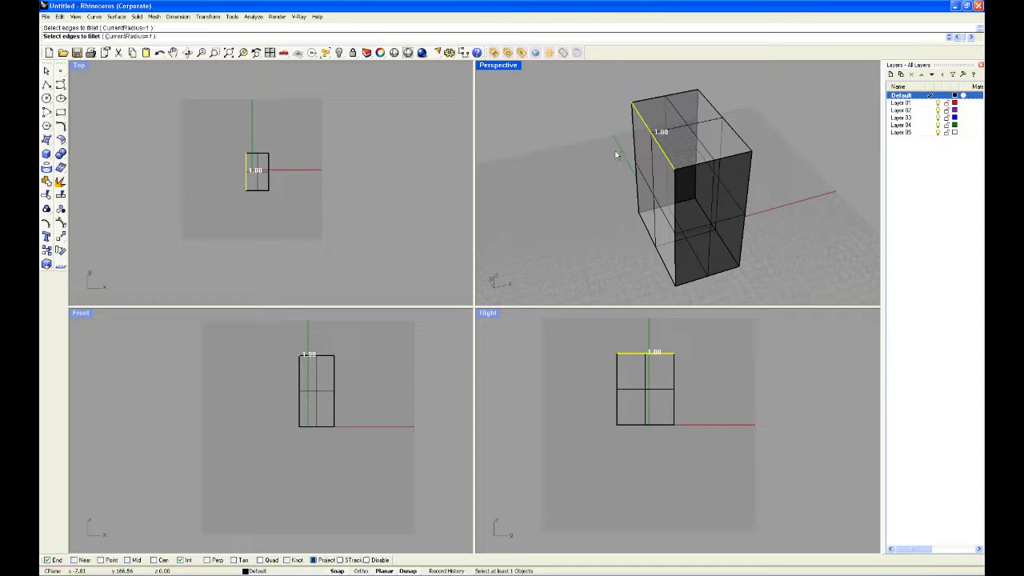
{"action": "key", "text": "Return"}
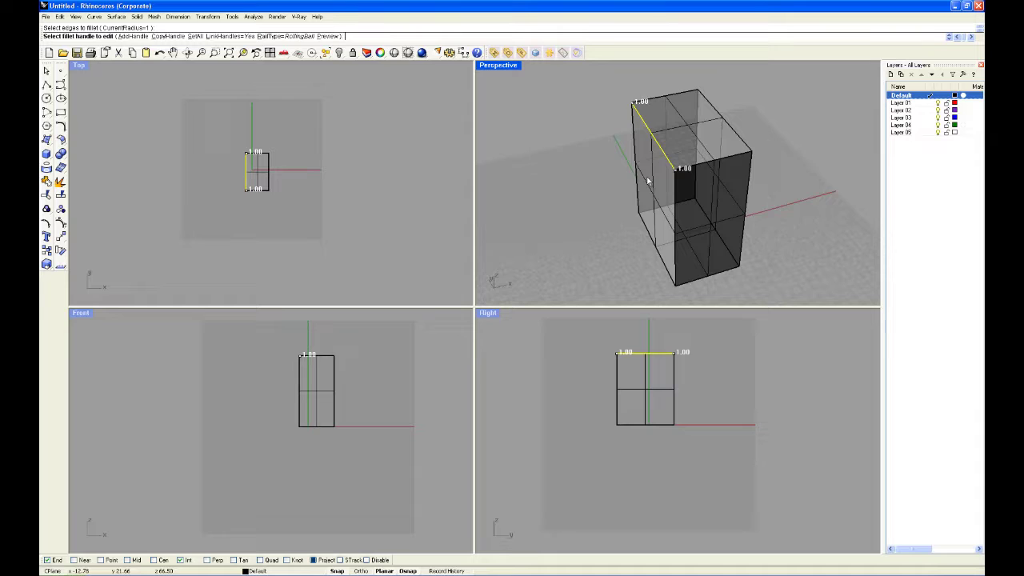
{"action": "right_click_drag", "start_coordinate": [616, 188], "coordinate": [655, 156]}
{"action": "scroll", "coordinate": [655, 157], "scroll_direction": "up", "scroll_amount": 2}
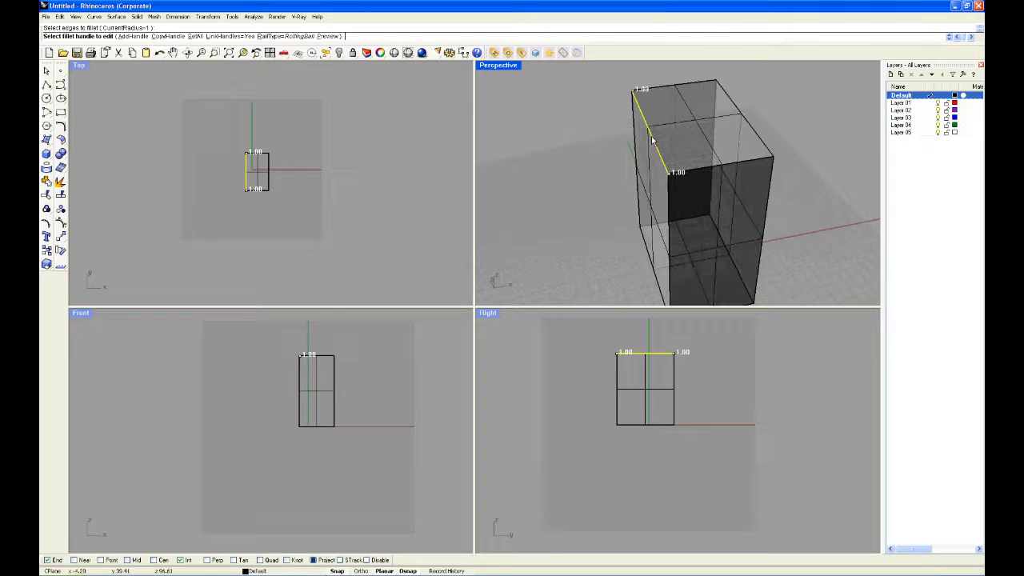
{"action": "scroll", "coordinate": [665, 216], "scroll_direction": "down", "scroll_amount": 1}
{"action": "scroll", "coordinate": [671, 155], "scroll_direction": "up", "scroll_amount": 2}
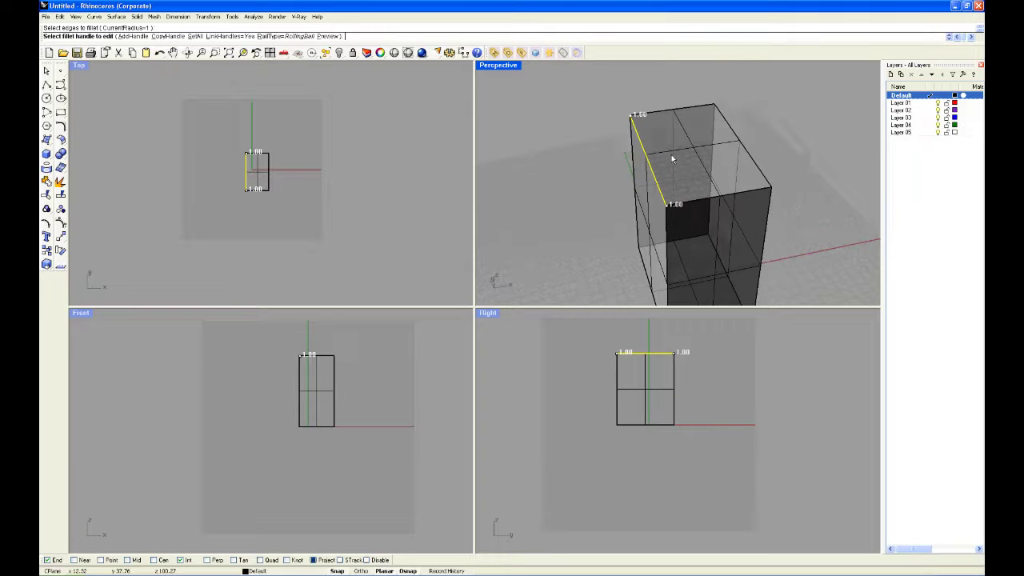
{"action": "scroll", "coordinate": [661, 188], "scroll_direction": "down", "scroll_amount": 1}
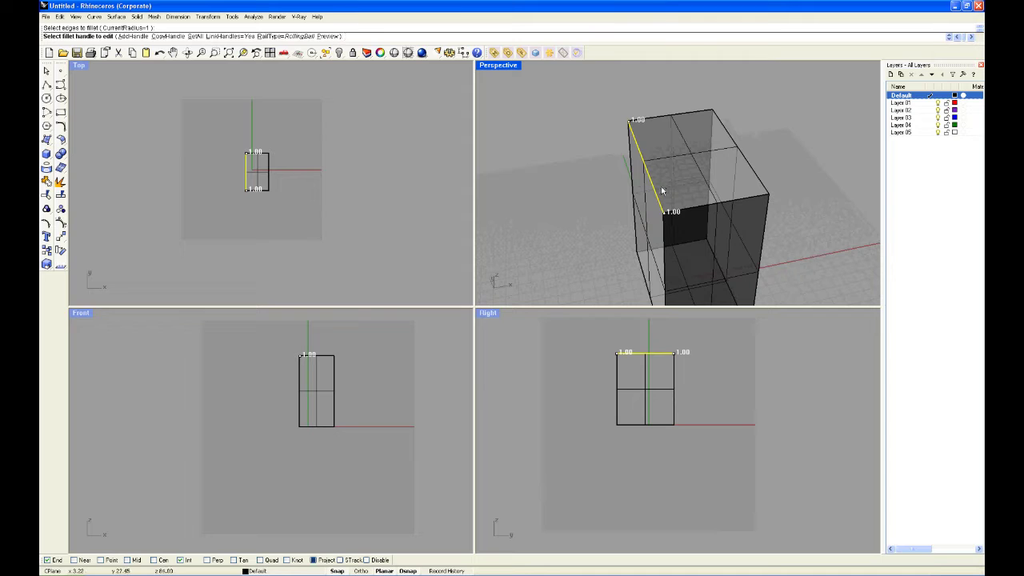
- Adjust the fillet radius handle to 25.00 and apply the fillet
{"action": "left_click", "coordinate": [664, 212]}
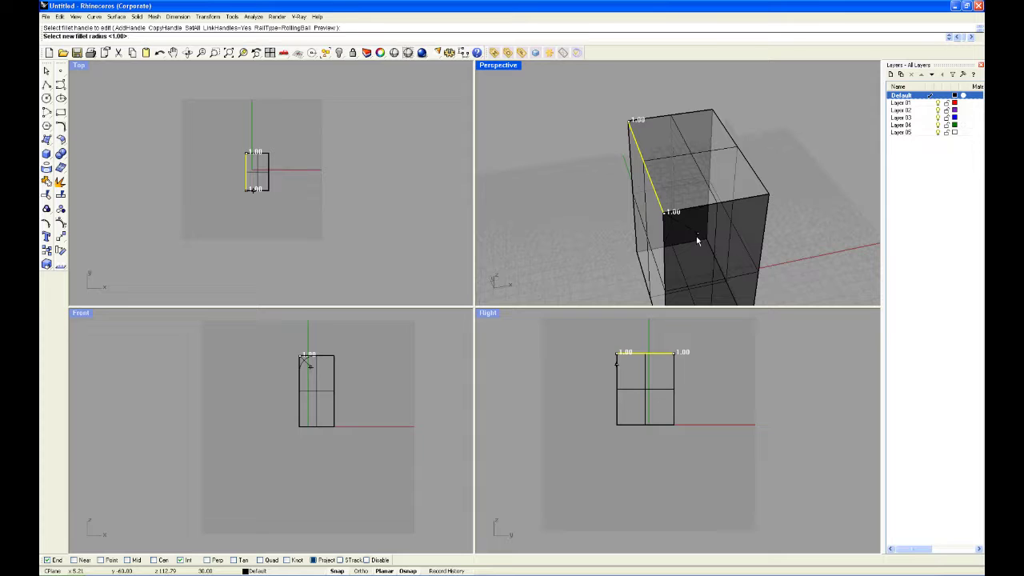
{"action": "left_click", "coordinate": [695, 235]}
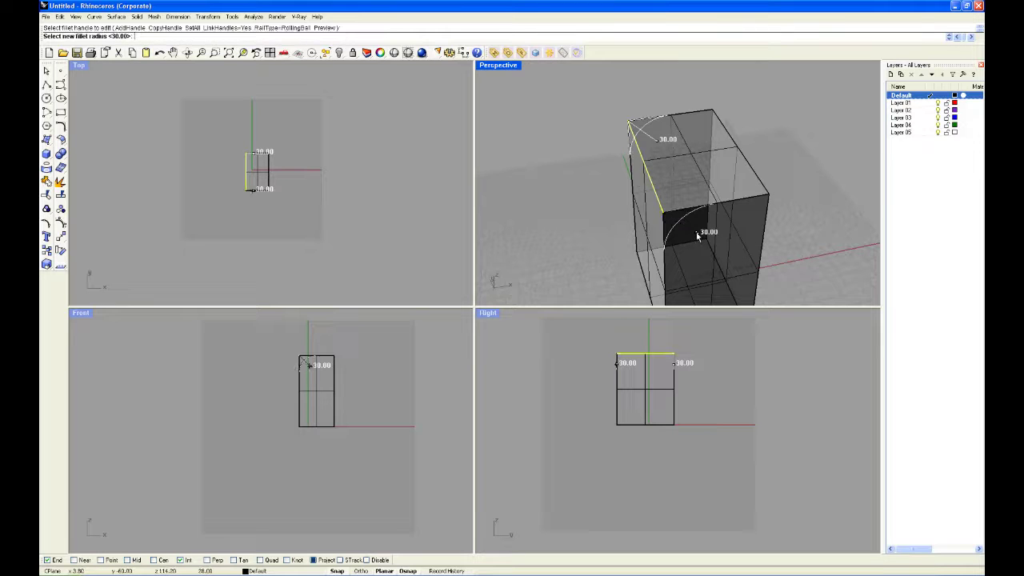
{"action": "left_click", "coordinate": [695, 233]}
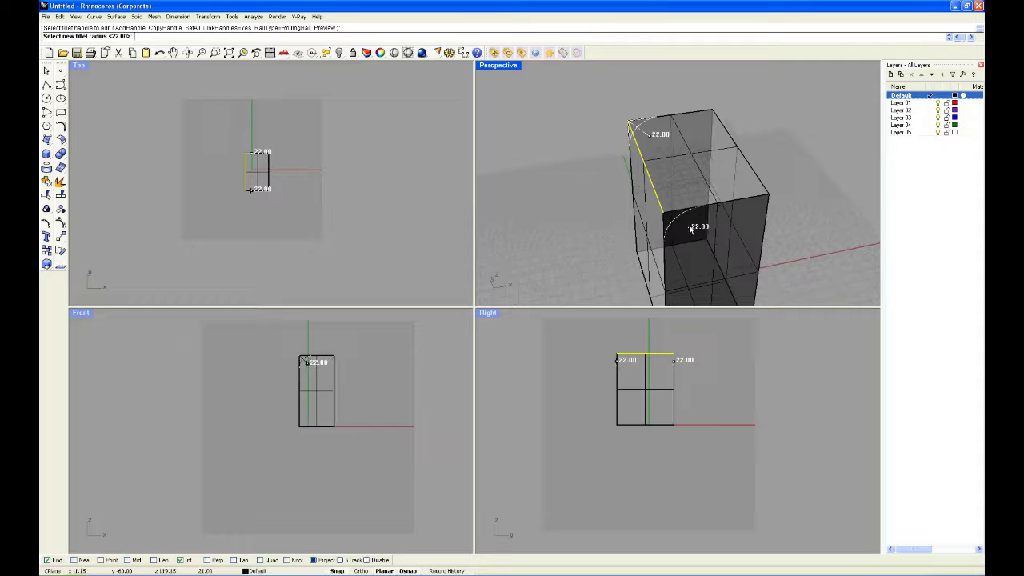
{"action": "left_click", "coordinate": [688, 229]}
{"action": "left_click", "coordinate": [688, 229]}
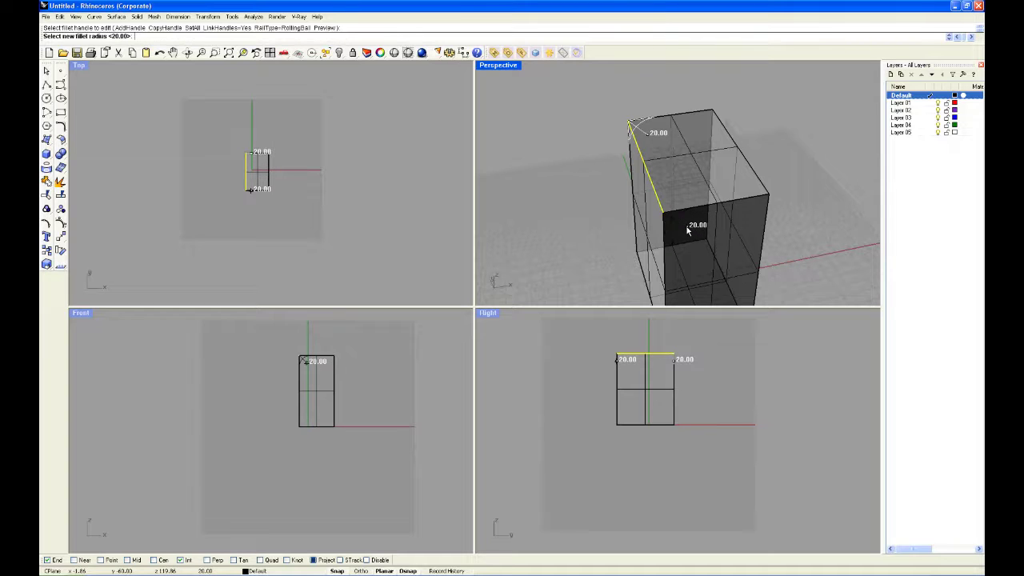
{"action": "left_click", "coordinate": [693, 234]}
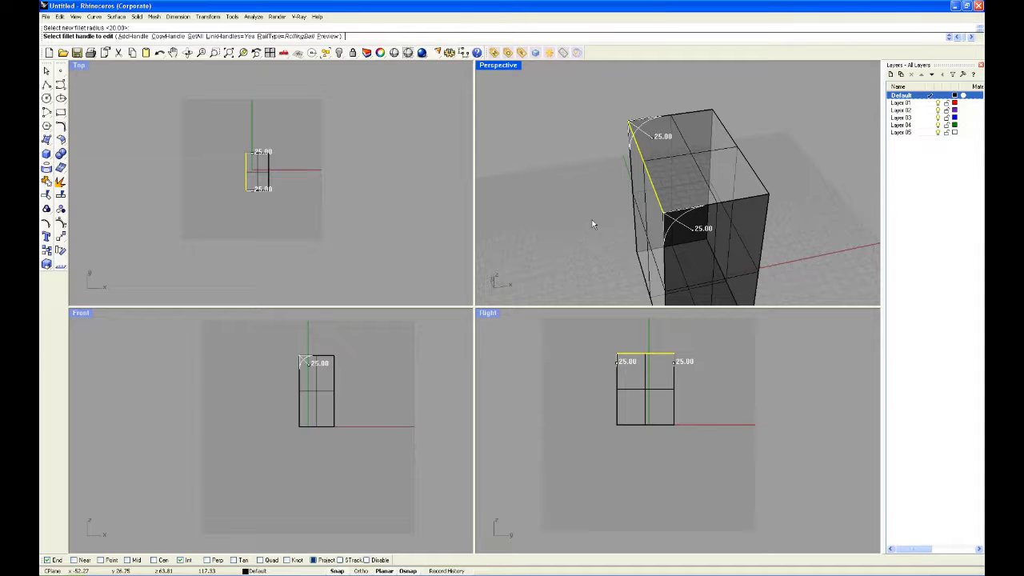
{"action": "key", "text": "Return"}
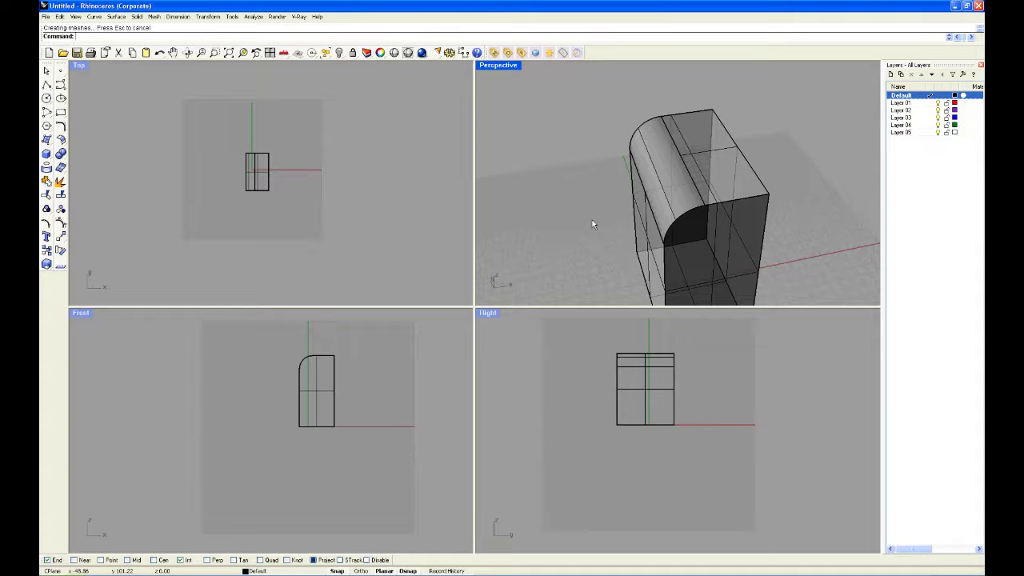
- Inspect the rounded edge, then undo the FilletEdge to restore square edges
{"action": "right_click_drag", "start_coordinate": [585, 221], "coordinate": [722, 196]}
{"action": "scroll", "coordinate": [559, 158], "scroll_direction": "down", "scroll_amount": 3}
{"action": "scroll", "coordinate": [652, 131], "scroll_direction": "up", "scroll_amount": 2}
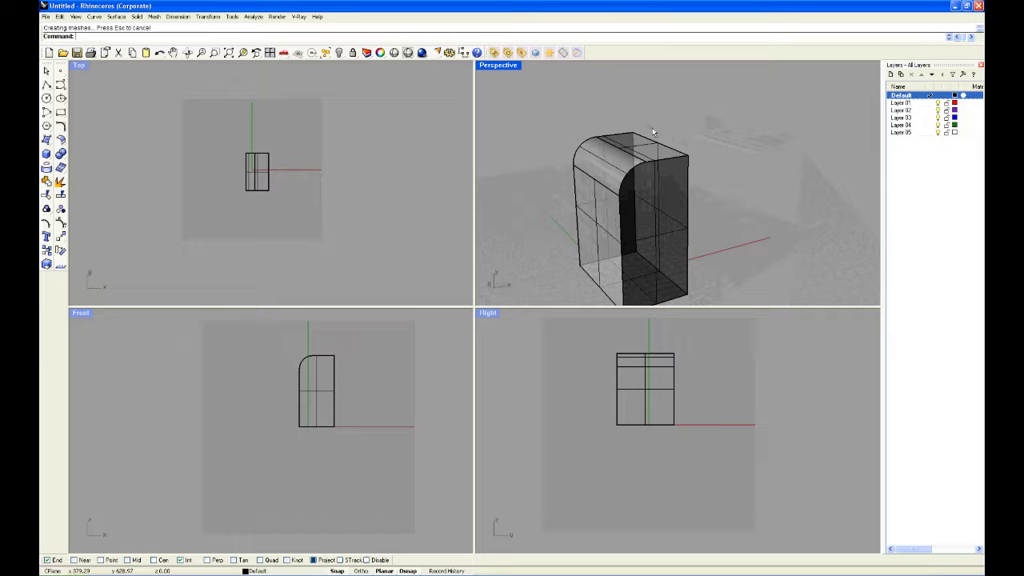
{"action": "key", "text": "ctrl+z"}
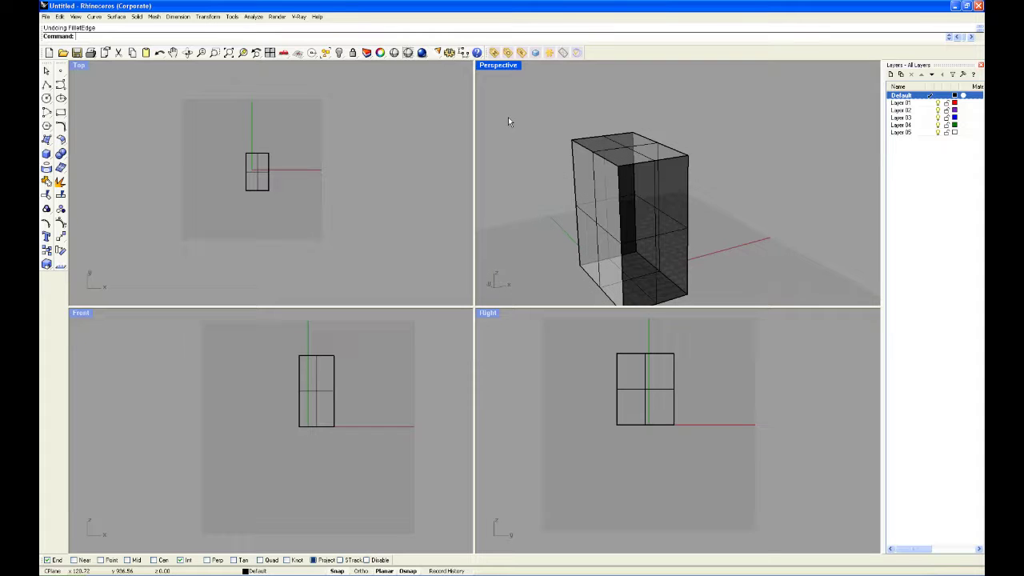
- Start FilletEdge on the box's top-left edge with LinkHandles set to No
{"action": "type", "text": "Fillet"}
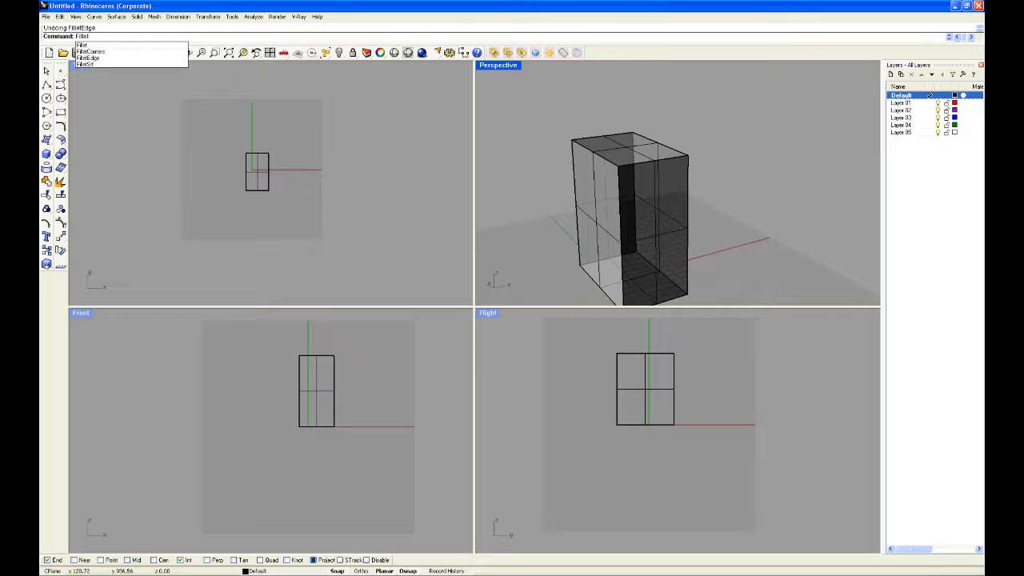
{"action": "key", "text": "Down"}
{"action": "key", "text": "Down"}
{"action": "key", "text": "Down"}
{"action": "key", "text": "Return"}
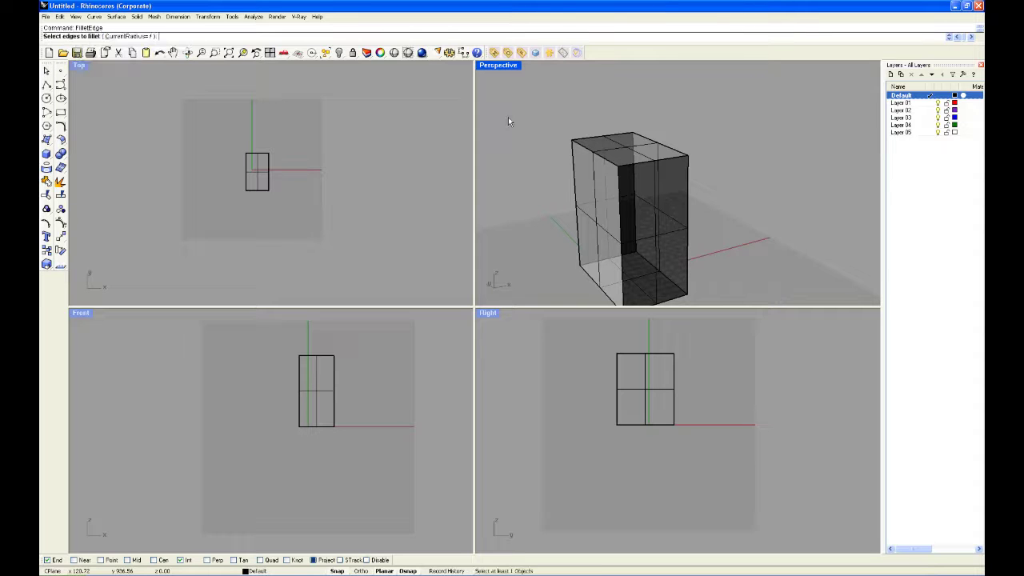
{"action": "left_click", "coordinate": [586, 150]}
{"action": "right_click", "coordinate": [549, 110]}
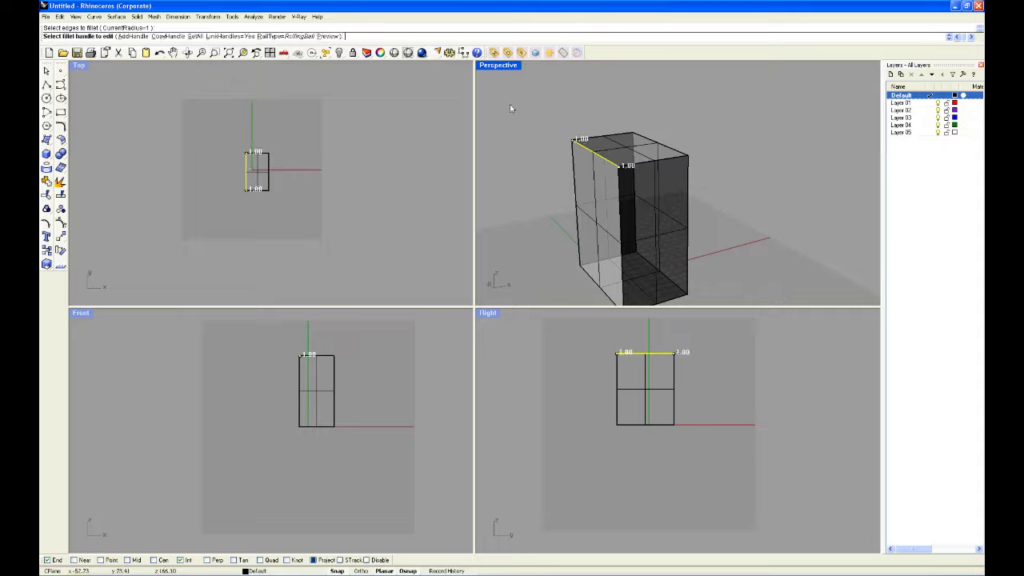
{"action": "left_click", "coordinate": [237, 37]}
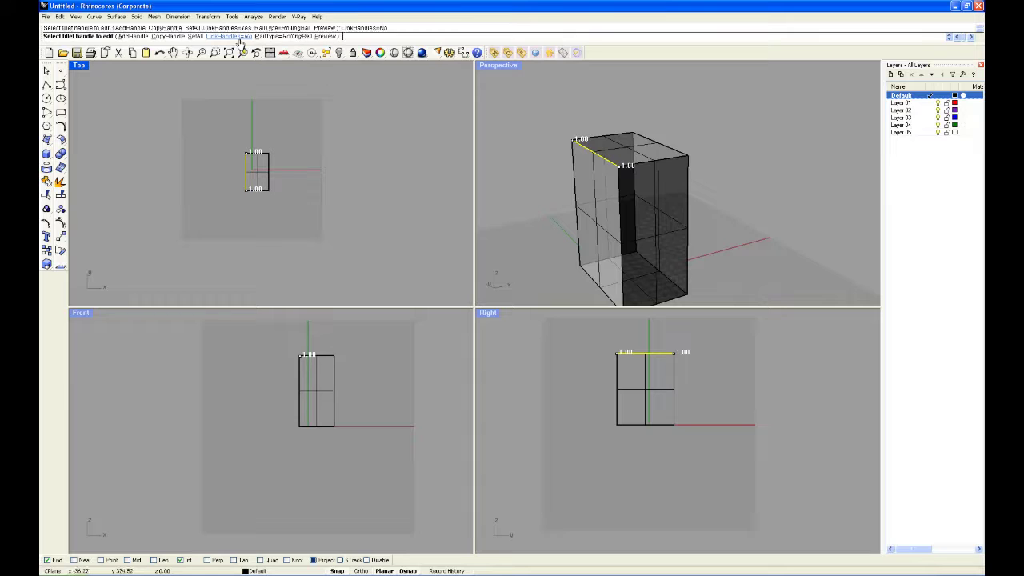
- Set the two fillet end radii to 11.00 and 28.00
{"action": "left_click", "coordinate": [627, 168]}
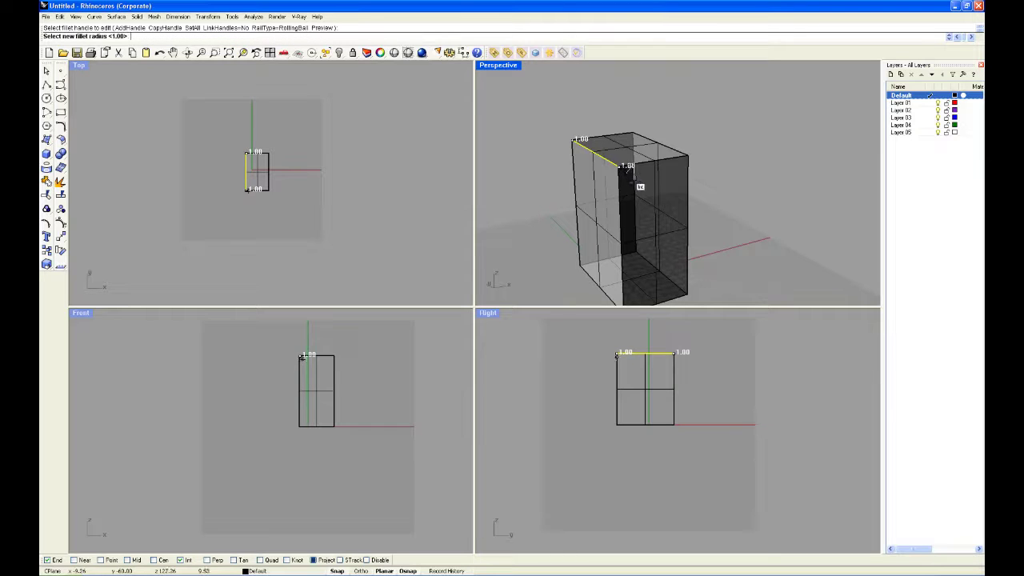
{"action": "left_click", "coordinate": [692, 175]}
{"action": "right_click_drag", "start_coordinate": [691, 175], "coordinate": [614, 179]}
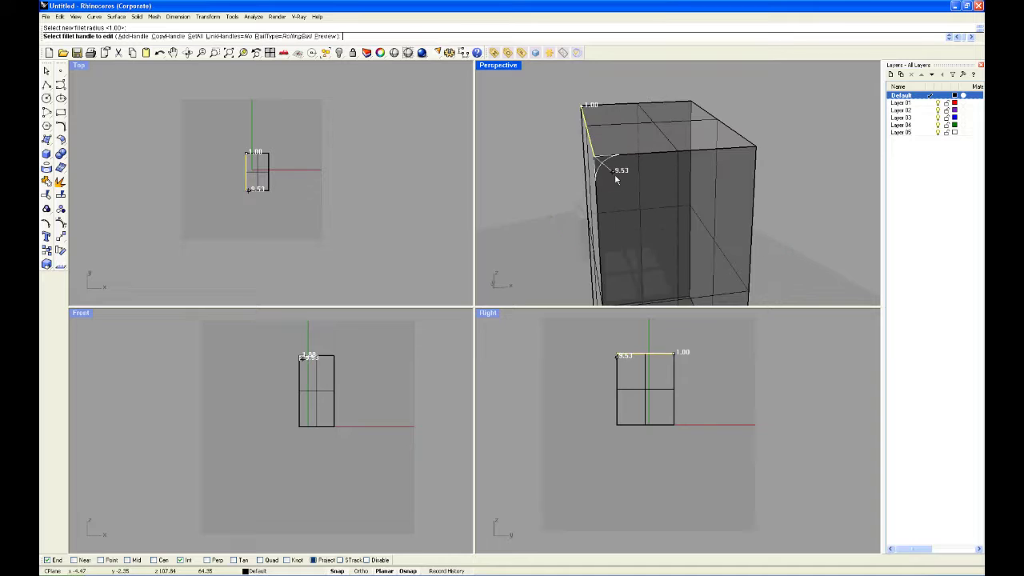
{"action": "left_click", "coordinate": [615, 177]}
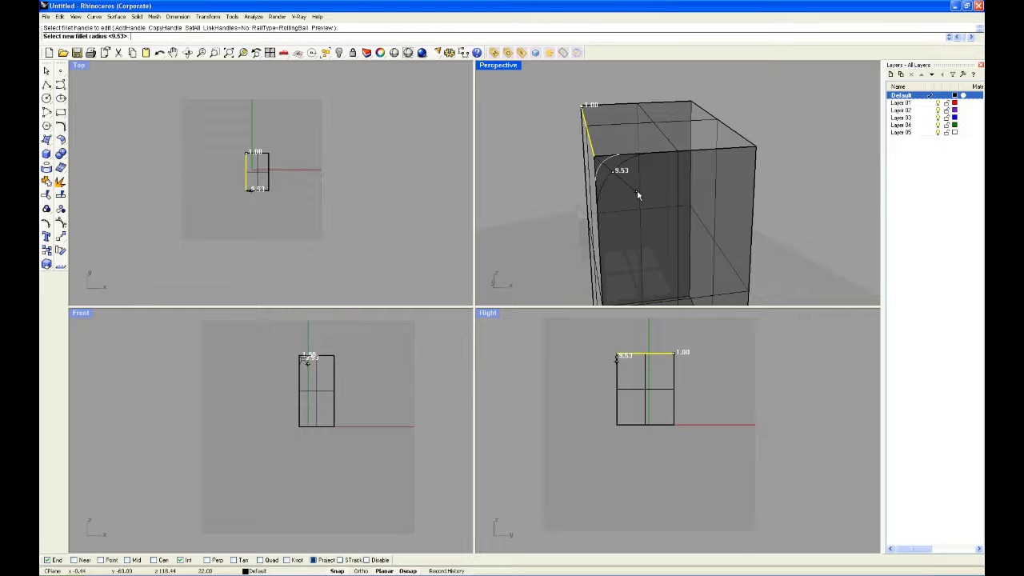
{"action": "left_click", "coordinate": [642, 196]}
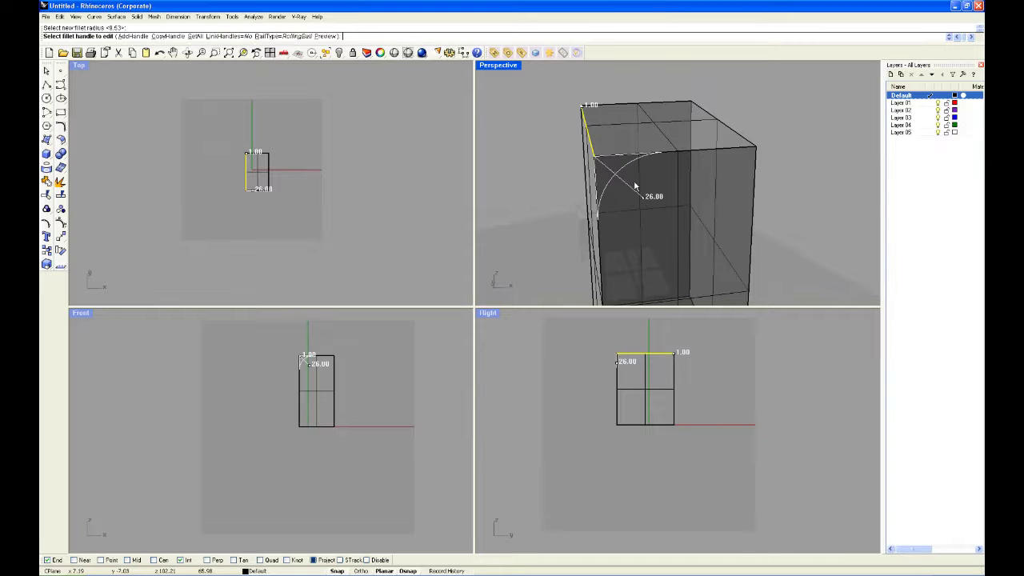
{"action": "left_click", "coordinate": [587, 113]}
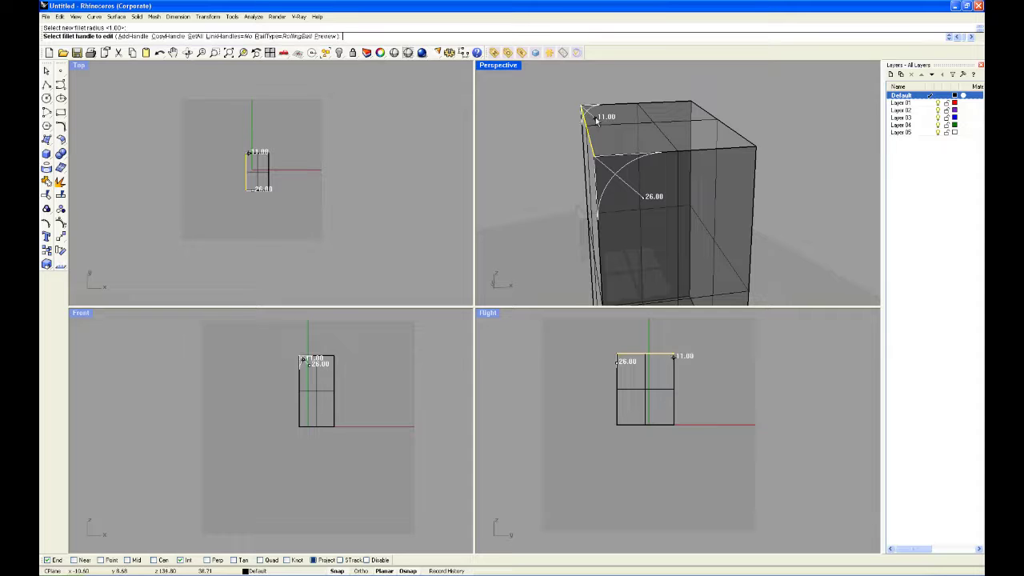
{"action": "left_click", "coordinate": [642, 200]}
{"action": "left_click", "coordinate": [650, 206]}
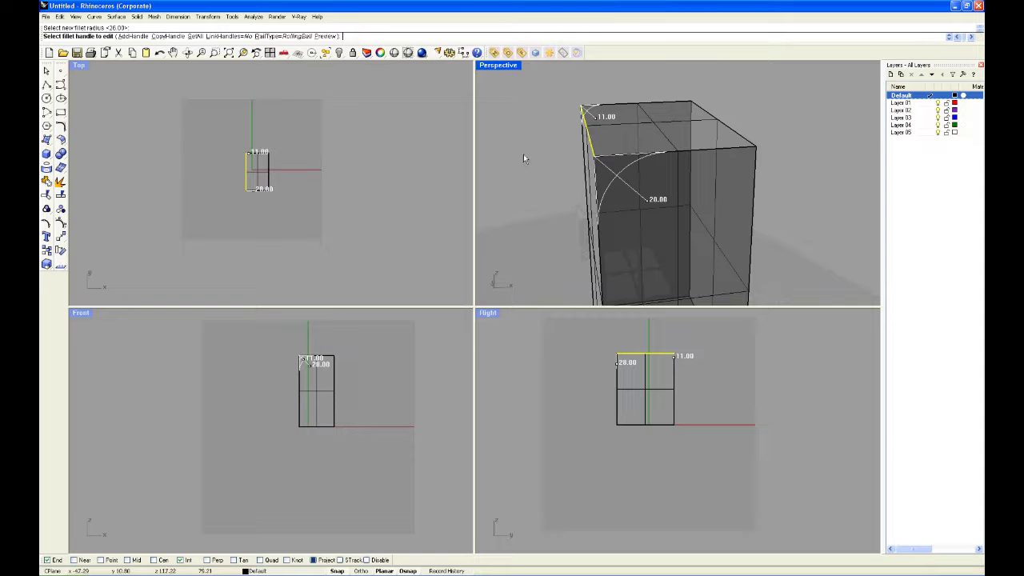
- Apply the variable fillet and orbit to reveal the box's opposite sharp top edge
{"action": "key", "text": "Return"}
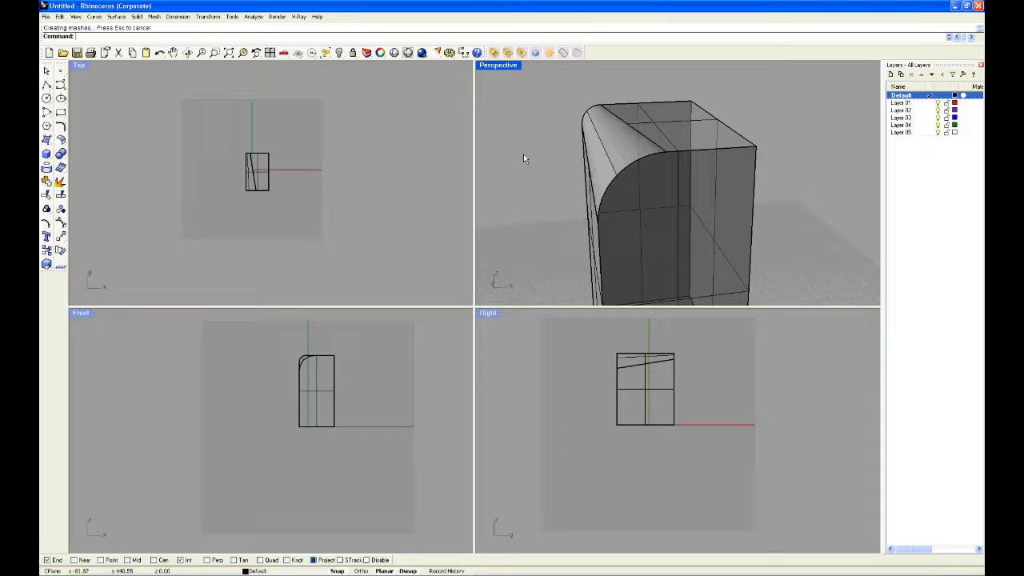
{"action": "right_click_drag", "start_coordinate": [515, 162], "coordinate": [560, 163]}
{"action": "right_click_drag", "start_coordinate": [691, 140], "coordinate": [710, 100]}
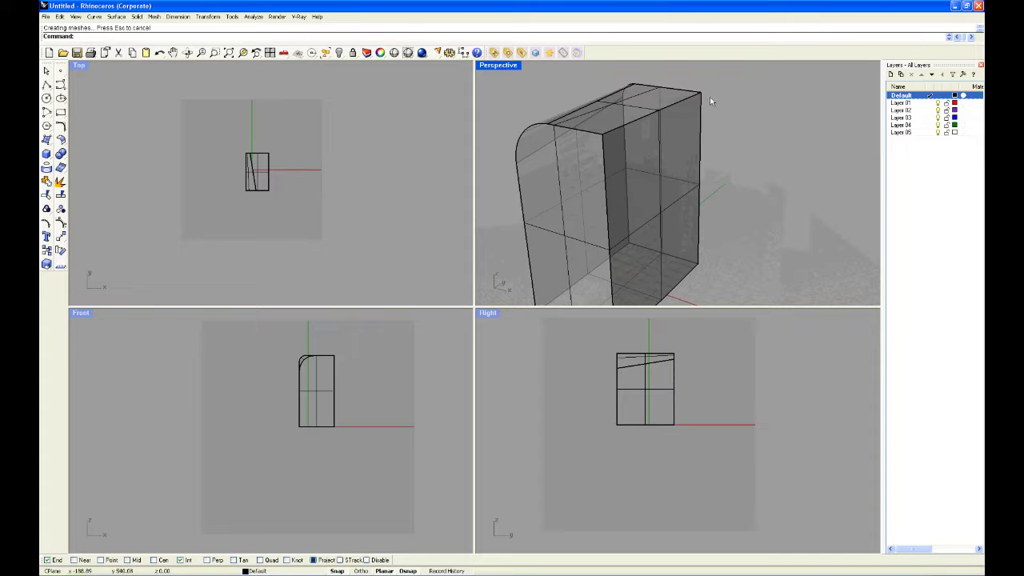
- Start ChamferEdge on the opposite top edge with LinkHandles set to Yes
{"action": "type", "text": "Chamfer"}
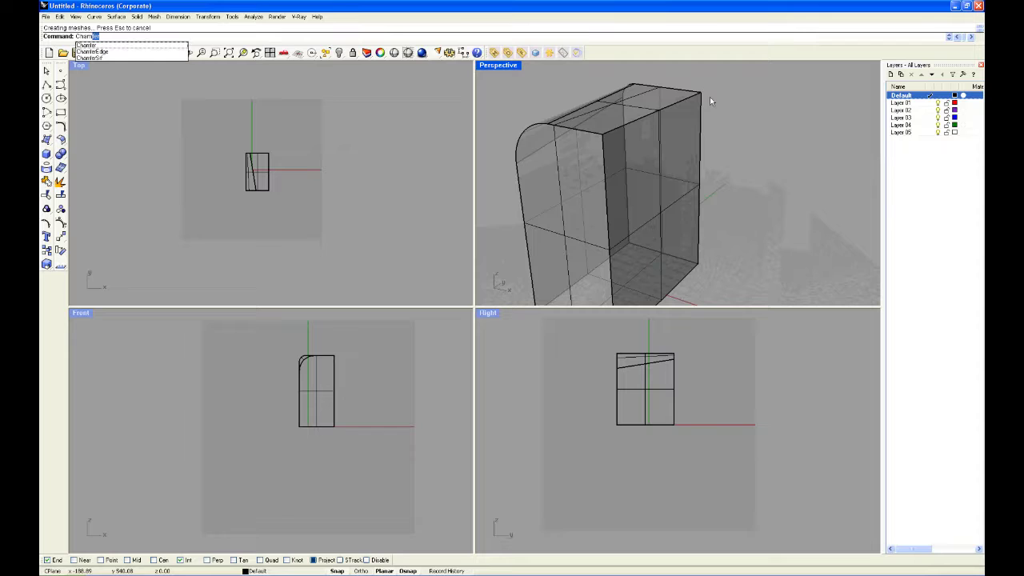
{"action": "type", "text": "Edge"}
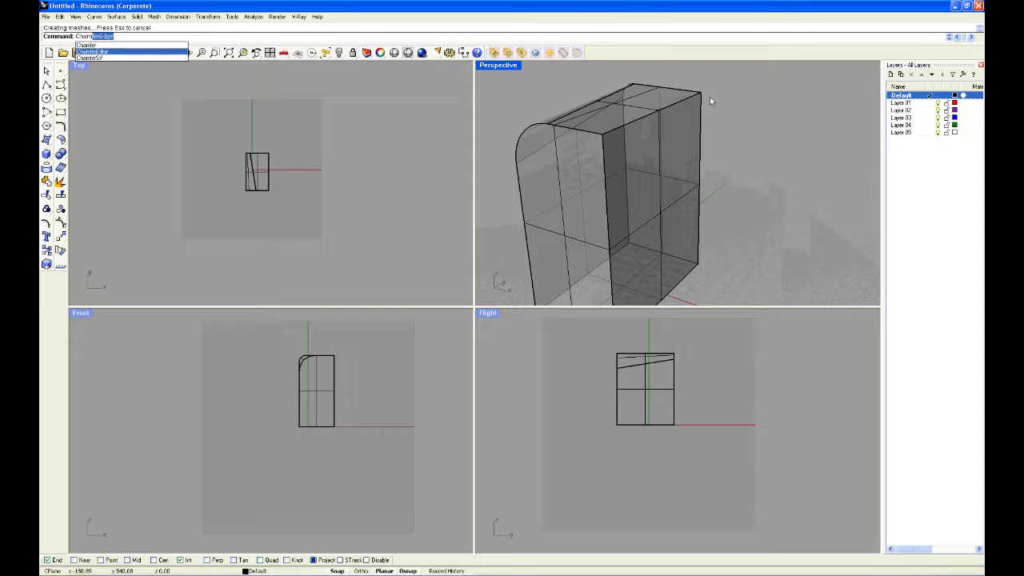
{"action": "key", "text": "Return"}
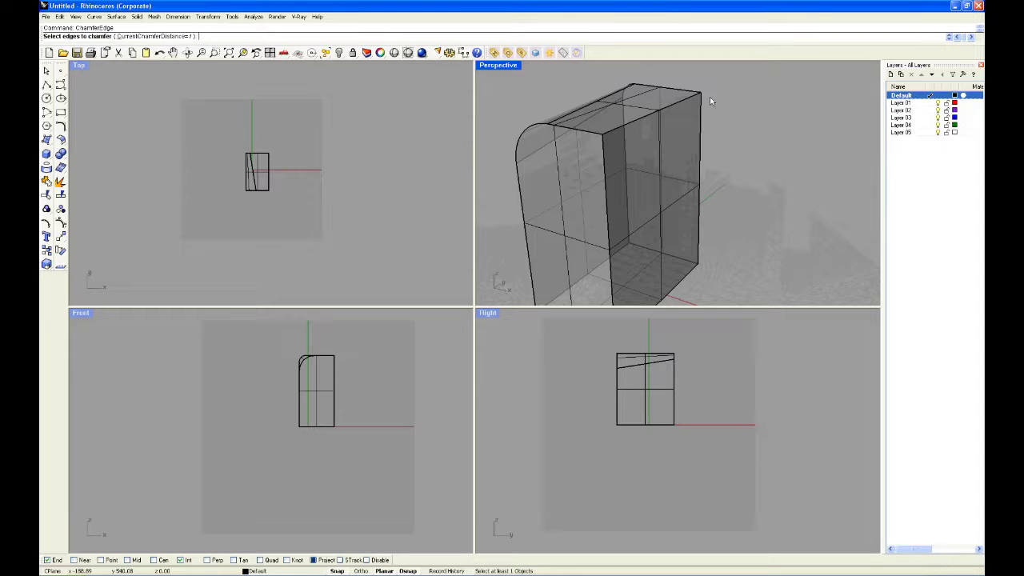
{"action": "left_click", "coordinate": [684, 100]}
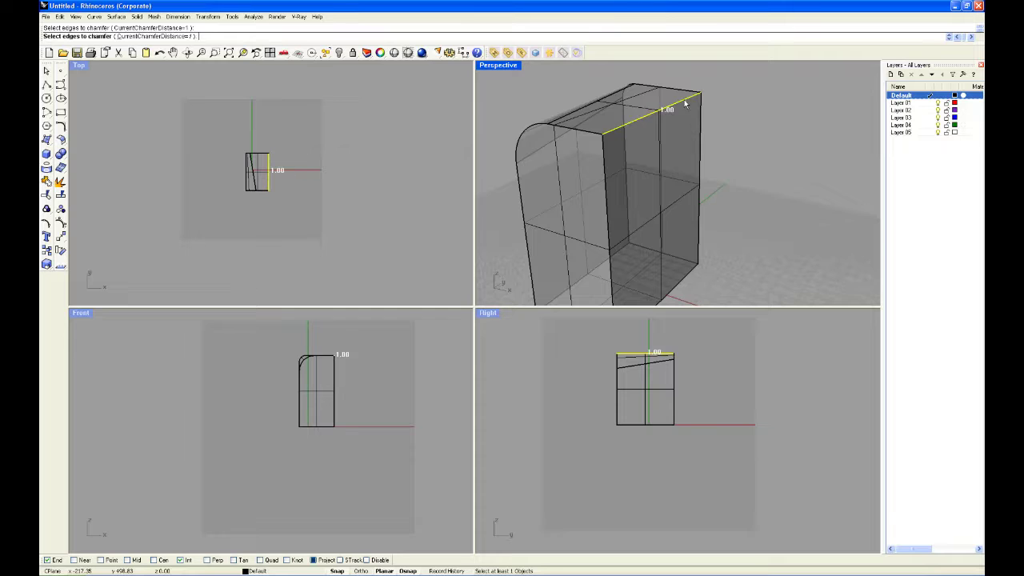
{"action": "key", "text": "Return"}
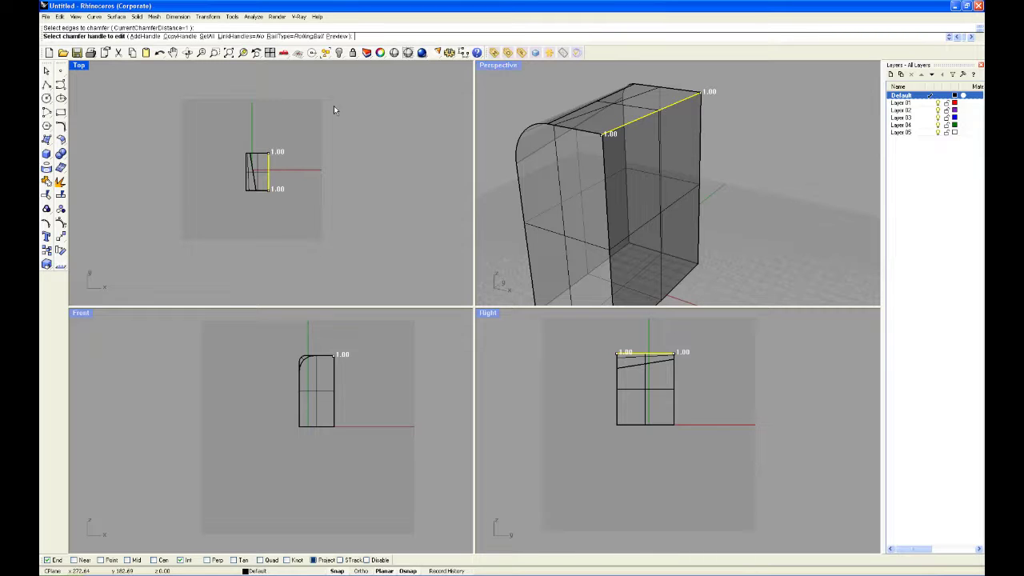
{"action": "left_click", "coordinate": [236, 36]}
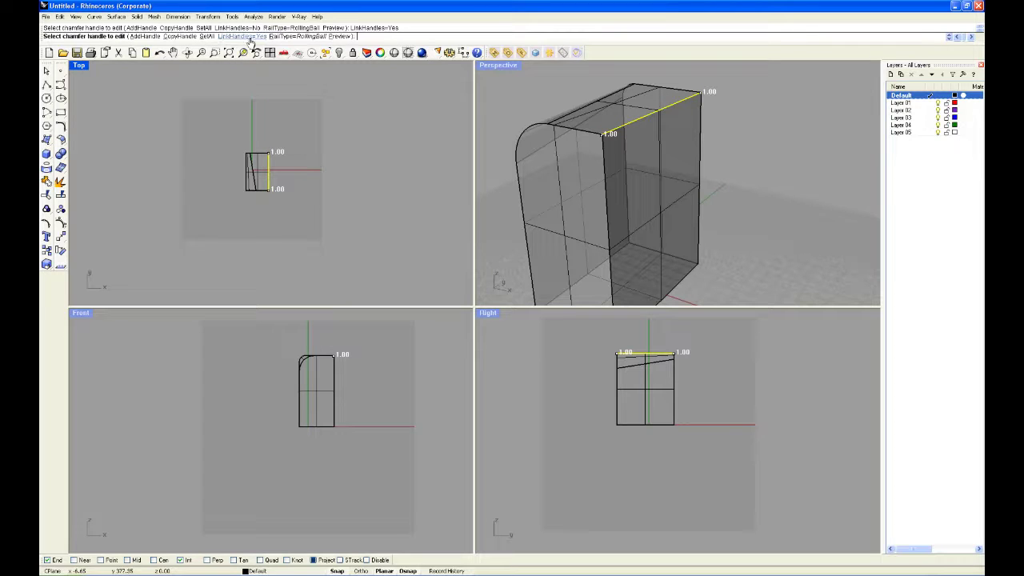
- Adjust the linked chamfer distance to 24.00 and apply the chamfer
{"action": "left_click", "coordinate": [599, 137]}
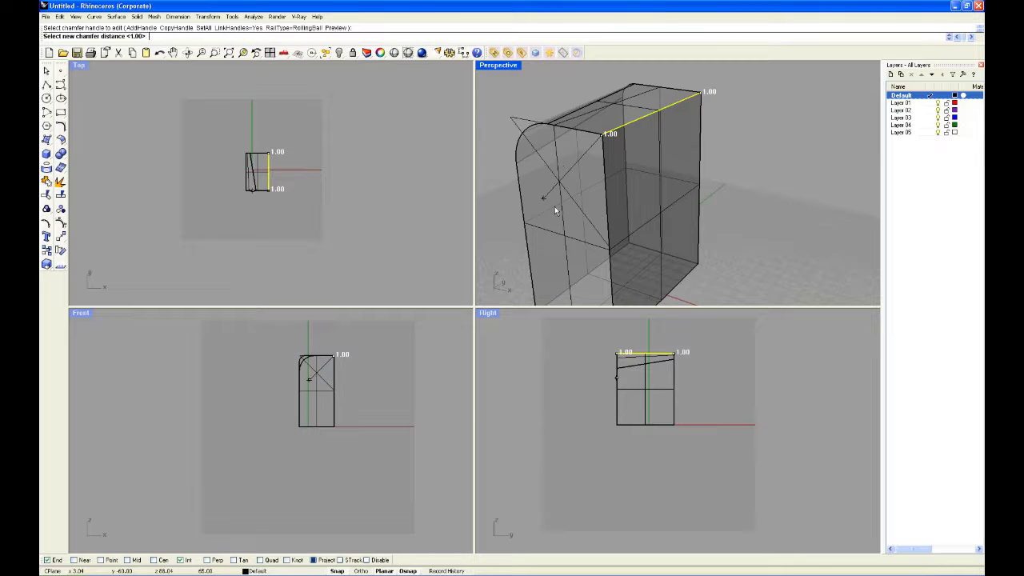
{"action": "left_click", "coordinate": [581, 160]}
{"action": "left_click", "coordinate": [581, 160]}
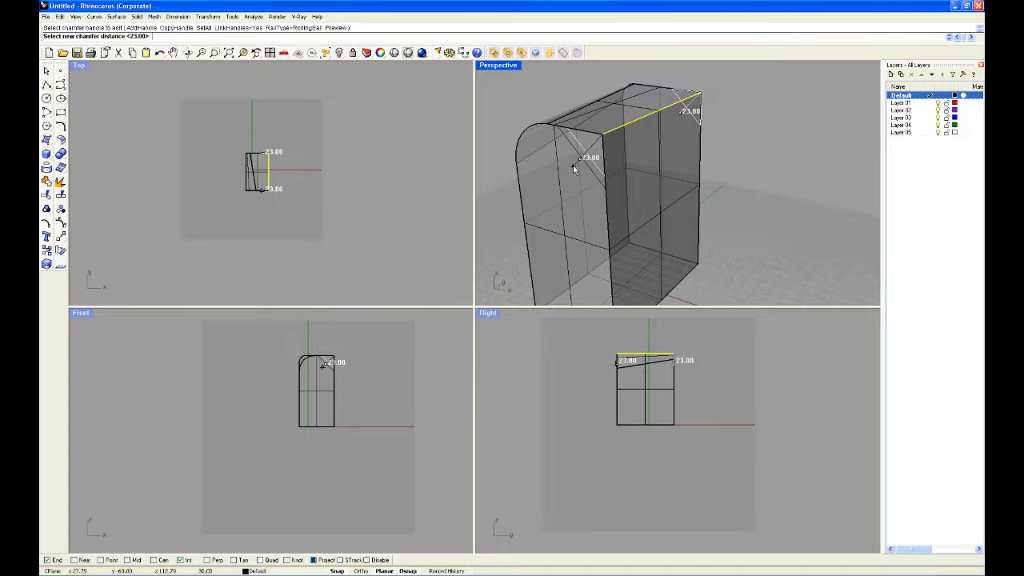
{"action": "left_click", "coordinate": [574, 164]}
{"action": "left_click", "coordinate": [576, 165]}
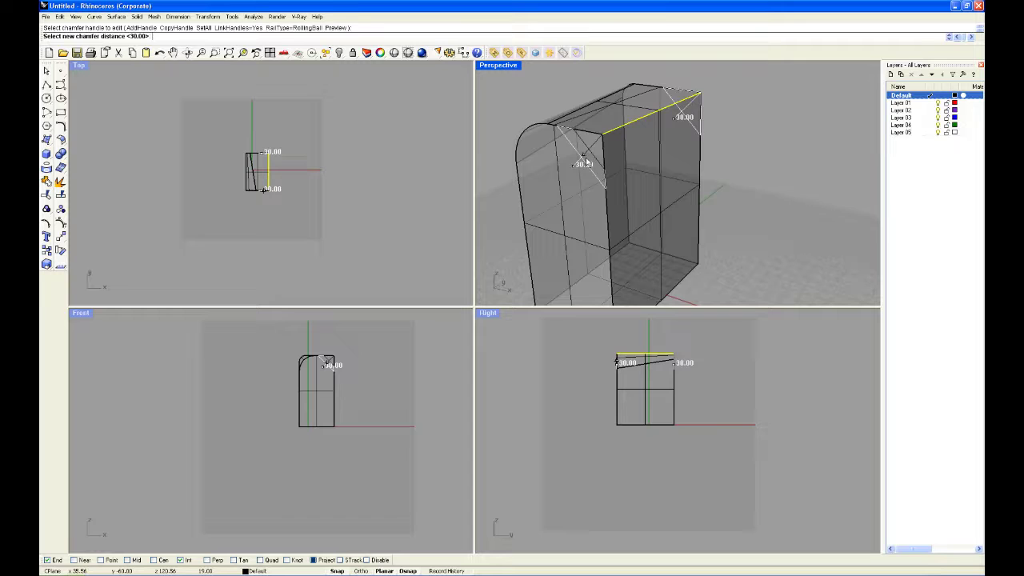
{"action": "left_click", "coordinate": [581, 160]}
{"action": "left_click", "coordinate": [577, 163]}
{"action": "left_click", "coordinate": [570, 183]}
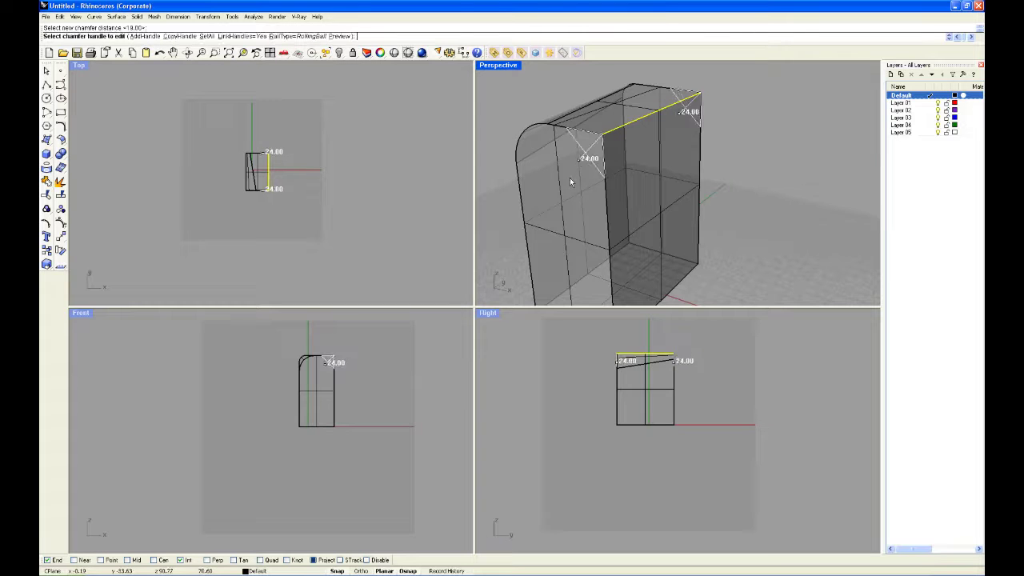
{"action": "key", "text": "Return"}
- Orbit the Perspective view to inspect the 24.00 chamfer opposite the variable-radius fillet
{"action": "right_click_drag", "start_coordinate": [716, 107], "coordinate": [702, 144]}
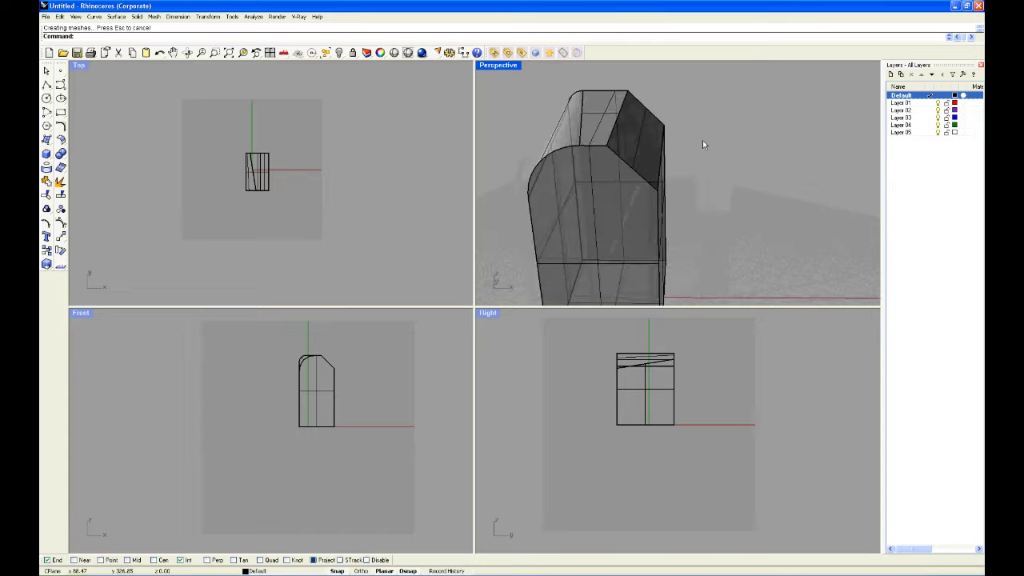